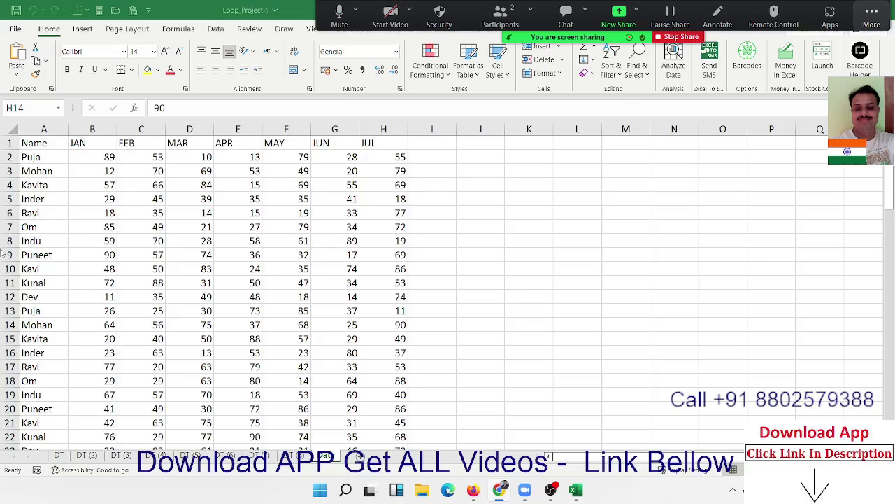
Clear the previously consolidated rows from A2 through column H on the Data sheet.
{"action": "left_click", "coordinate": [49, 158]}
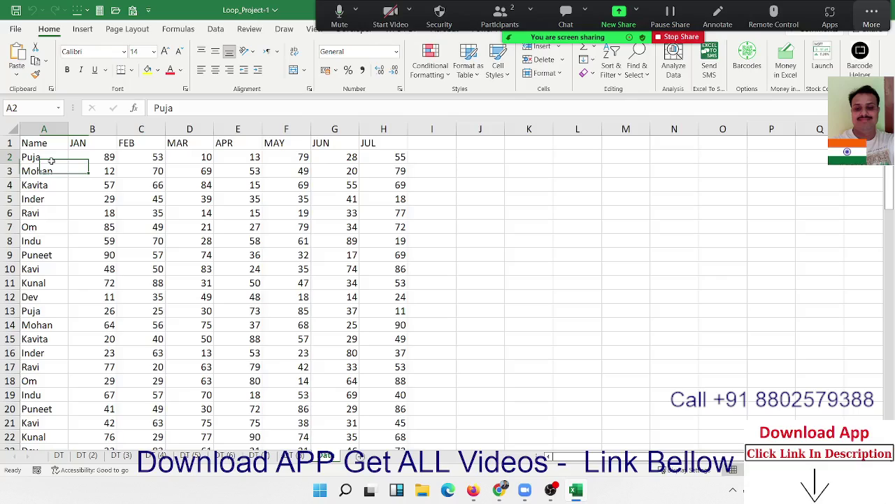
{"action": "key", "text": "ctrl+shift+Right"}
{"action": "key", "text": "ctrl+shift+Down"}
{"action": "key", "text": "Delete"}
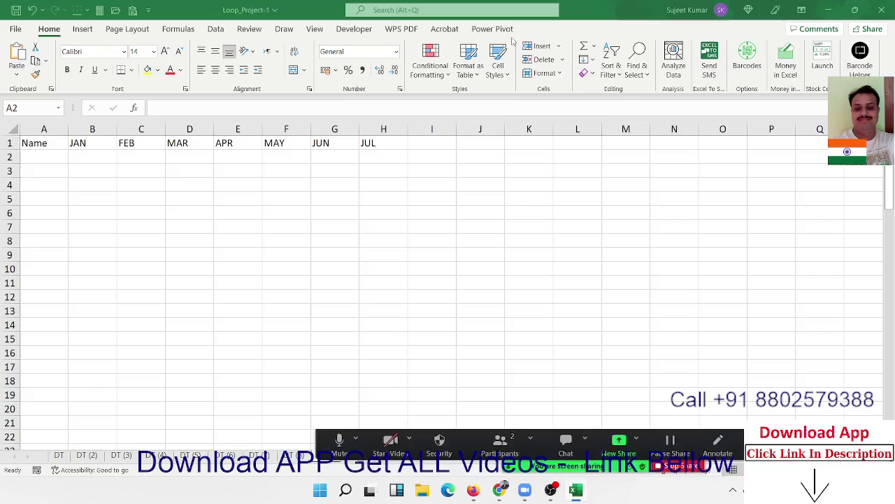
Run the copy_d macro, refilling the Data sheet from every DT sheet down to row 89.
{"action": "left_click", "coordinate": [355, 30]}
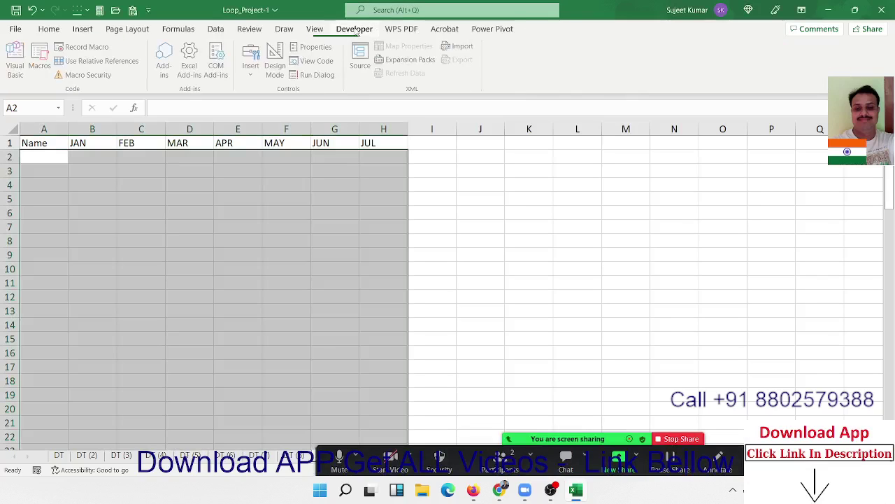
{"action": "left_click", "coordinate": [41, 59]}
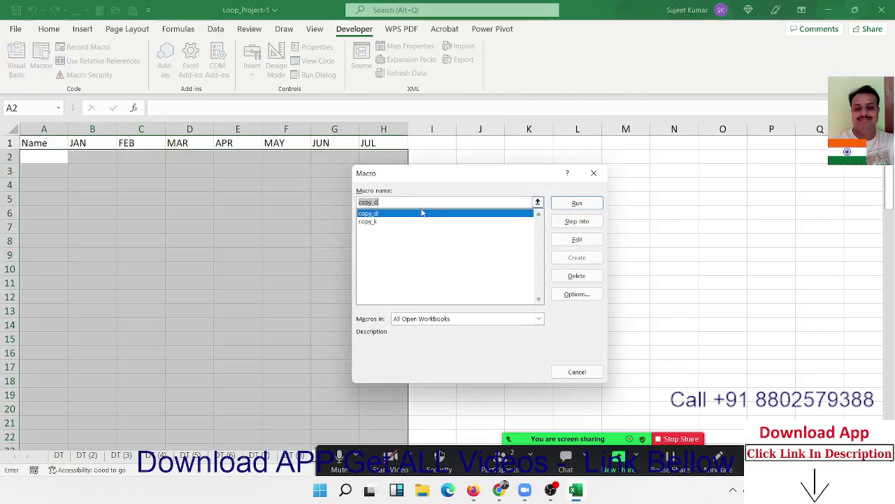
{"action": "left_click", "coordinate": [376, 222]}
{"action": "left_click", "coordinate": [375, 214]}
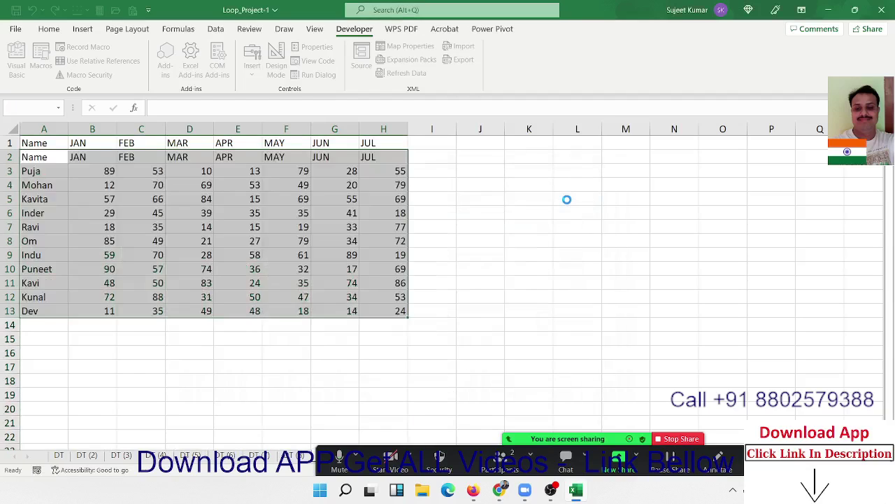
{"action": "left_click", "coordinate": [568, 202]}
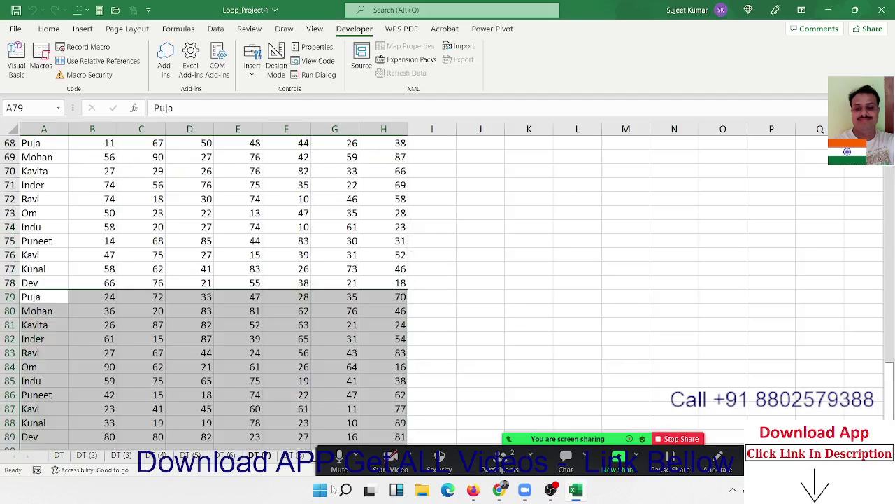
{"action": "left_click", "coordinate": [353, 256]}
{"action": "left_click", "coordinate": [509, 440]}
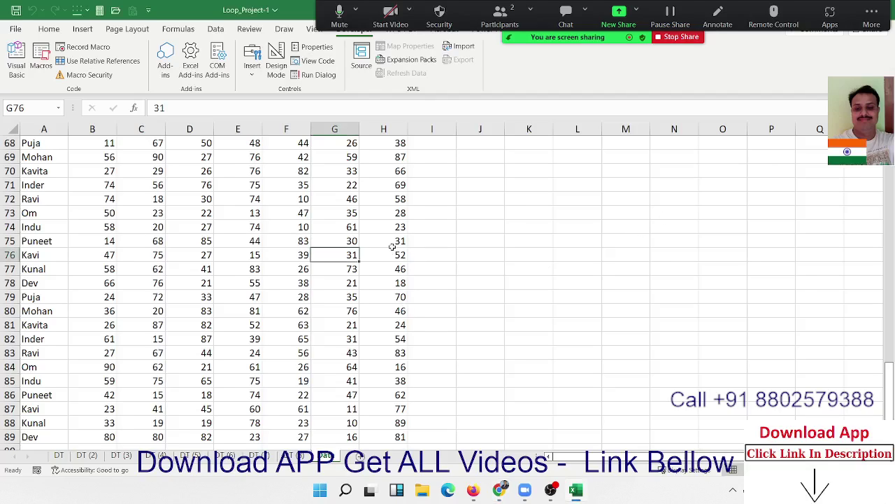
Clear rows A2:H89 on the Data sheet, leaving only the headers.
{"action": "key", "text": "ctrl+Up"}
{"action": "key", "text": "Right"}
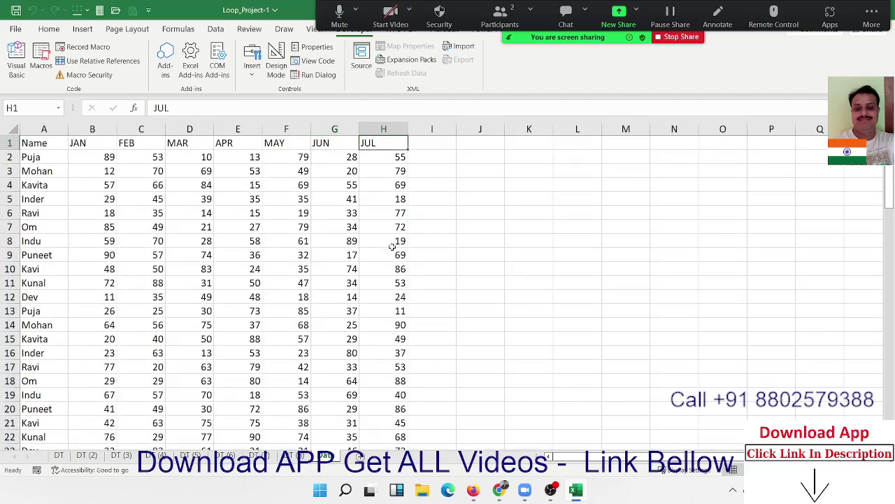
{"action": "key", "text": "Right"}
{"action": "key", "text": "Down"}
{"action": "key", "text": "Left"}
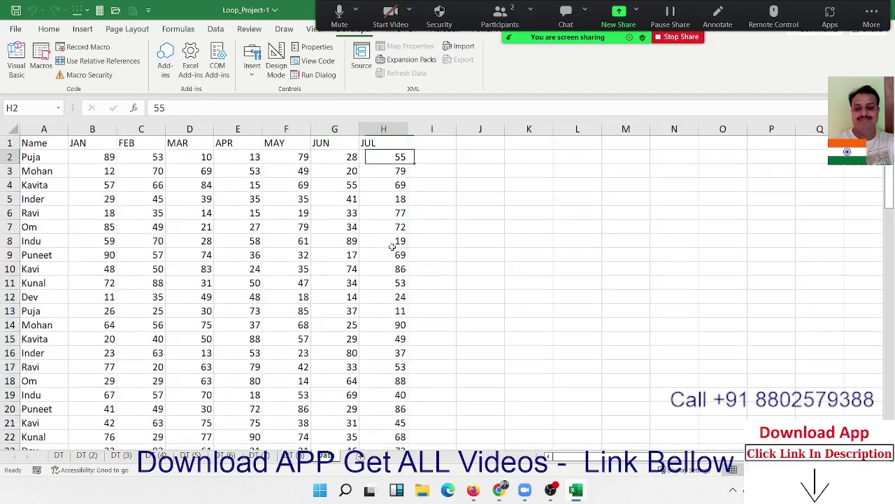
{"action": "key", "text": "ctrl+Down"}
{"action": "key", "text": "ctrl+Up"}
{"action": "key", "text": "Right"}
{"action": "key", "text": "Down"}
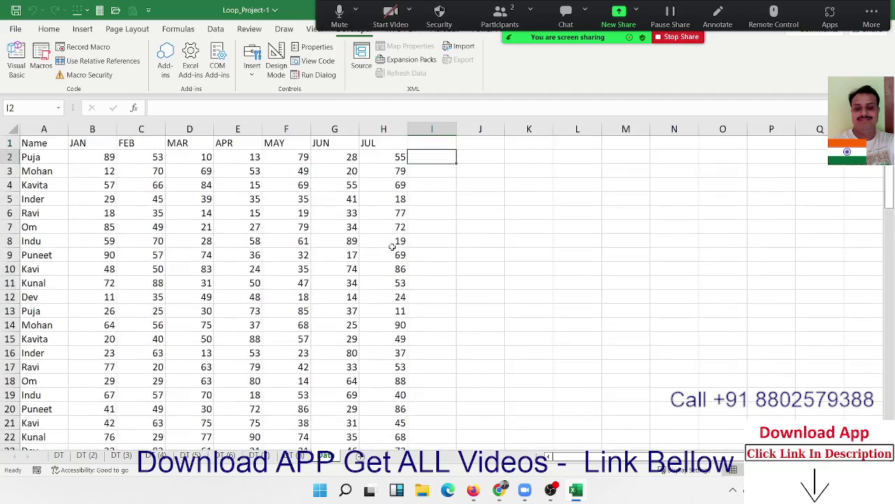
{"action": "key", "text": "Left"}
{"action": "key", "text": "ctrl+shift+Left"}
{"action": "key", "text": "ctrl+shift+Down"}
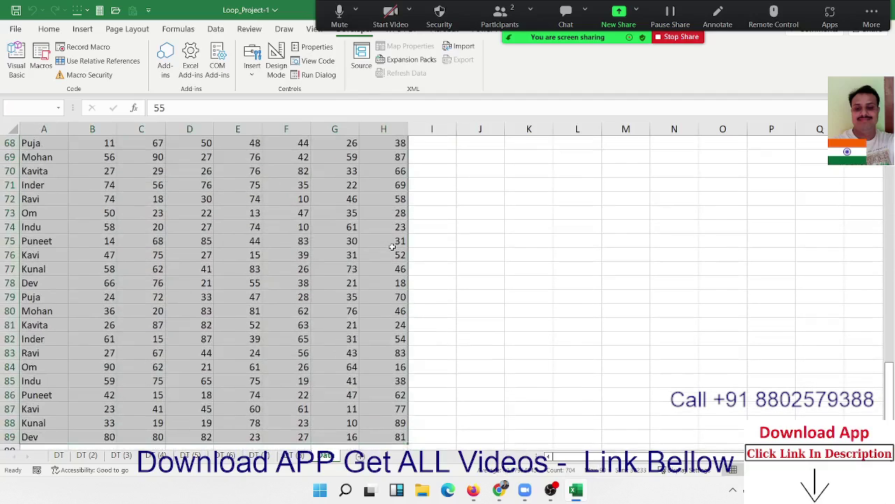
{"action": "key", "text": "Delete"}
Add the heading Sheet_Name in I1 and open the Visual Basic editor.
{"action": "key", "text": "ctrl+Up"}
{"action": "key", "text": "Right"}
{"action": "type", "text": "S"}
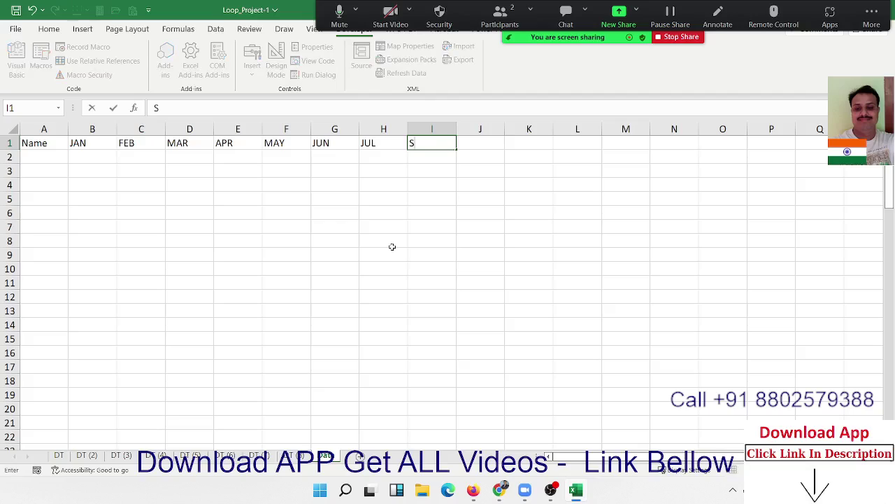
{"action": "type", "text": "heet"}
{"action": "type", "text": "_Name"}
{"action": "key", "text": "Return"}
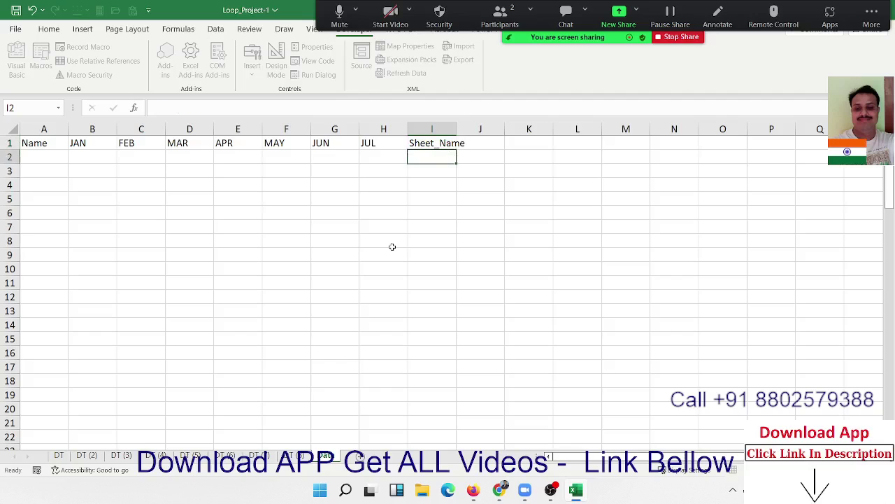
{"action": "left_click", "coordinate": [15, 56]}
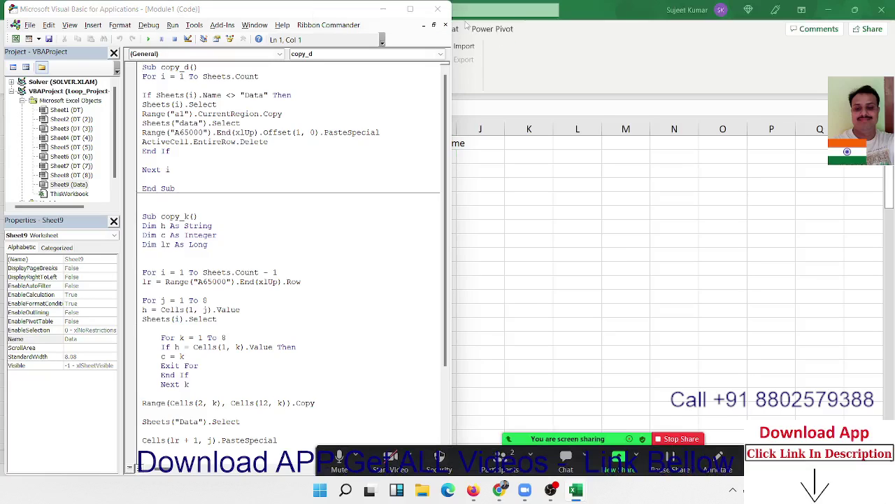
{"action": "mouse_move", "coordinate": [410, 9]}
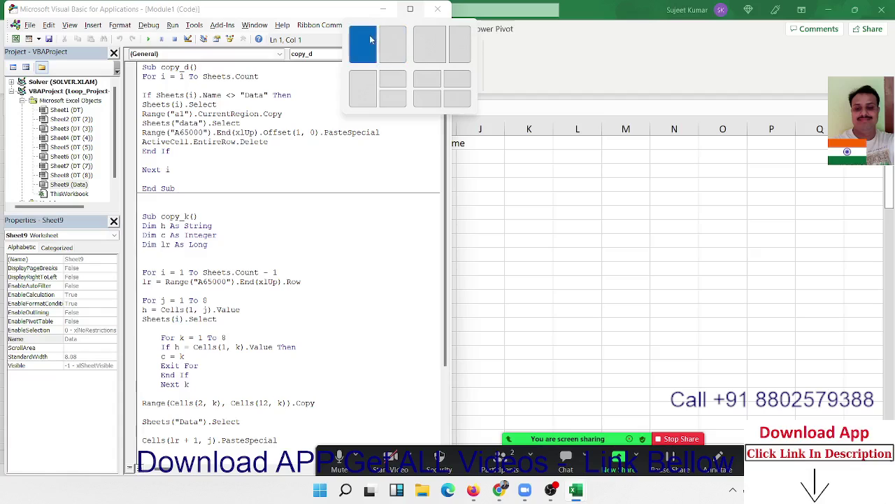
Snap the VBA editor to the left half and the Excel workbook to the right half.
{"action": "left_click", "coordinate": [363, 43]}
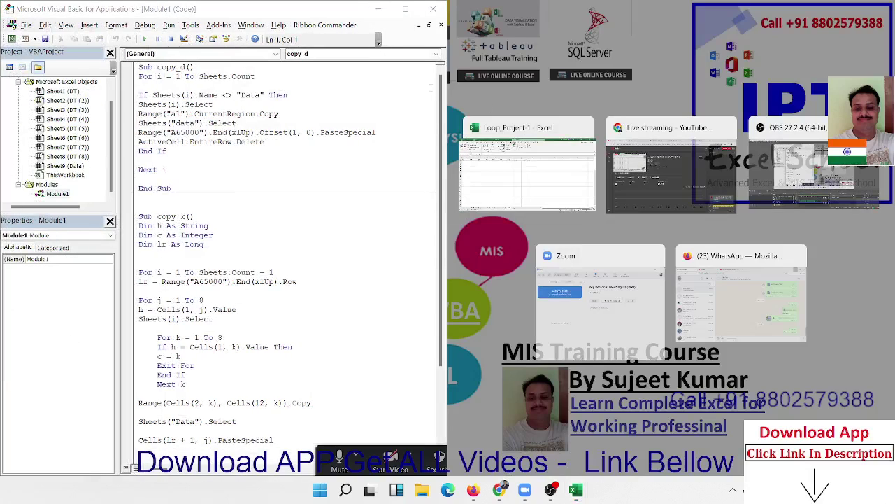
{"action": "mouse_move", "coordinate": [528, 166]}
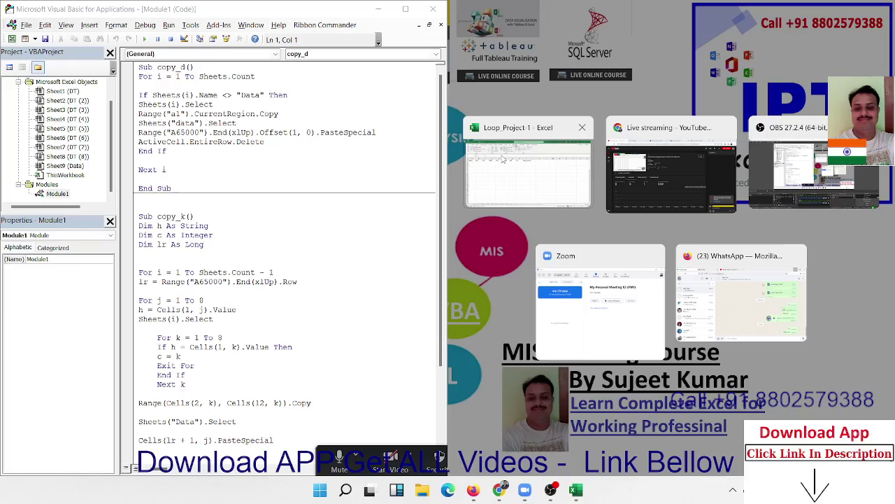
{"action": "left_click", "coordinate": [502, 159]}
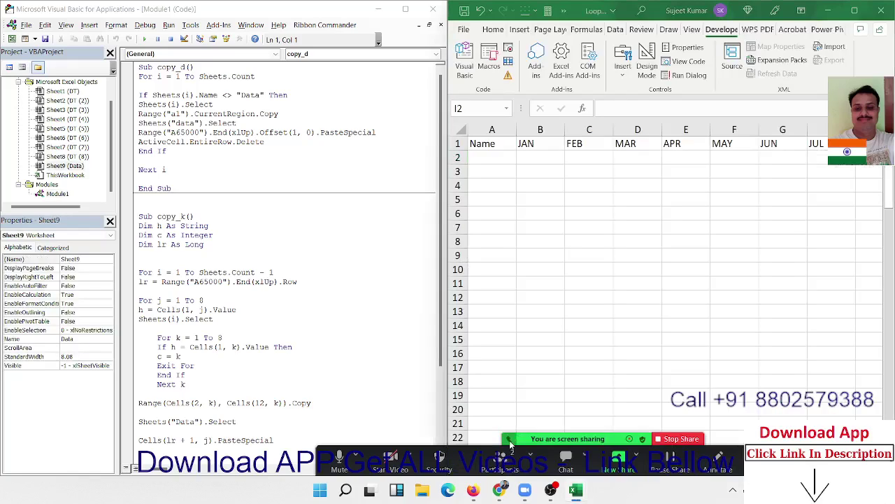
{"action": "left_click_drag", "start_coordinate": [510, 441], "coordinate": [510, 37]}
{"action": "left_click", "coordinate": [215, 132]}
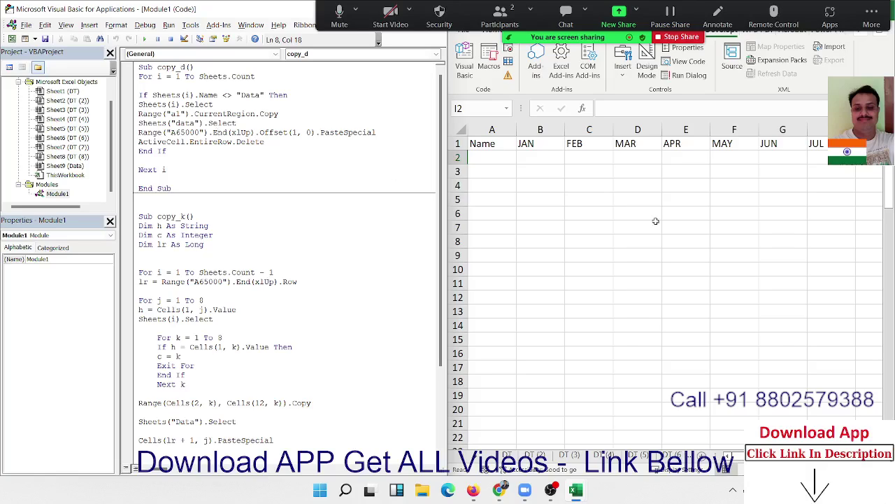
{"action": "left_click", "coordinate": [589, 184]}
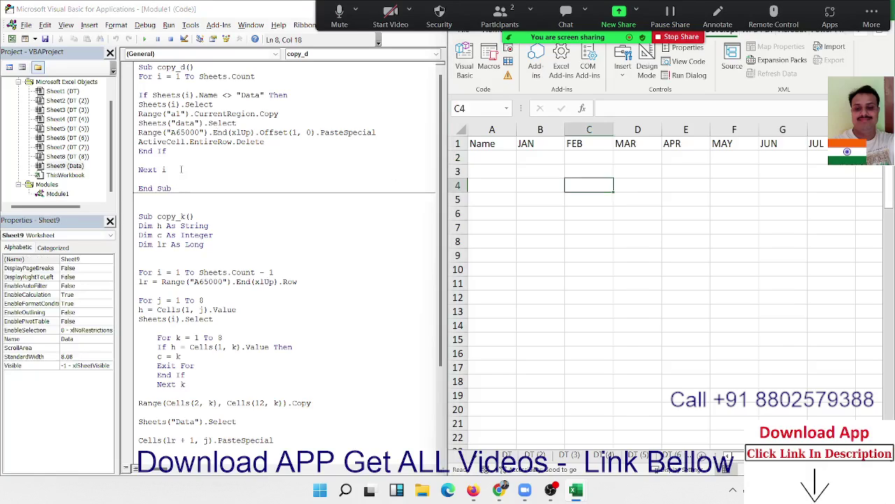
{"action": "left_click", "coordinate": [170, 84]}
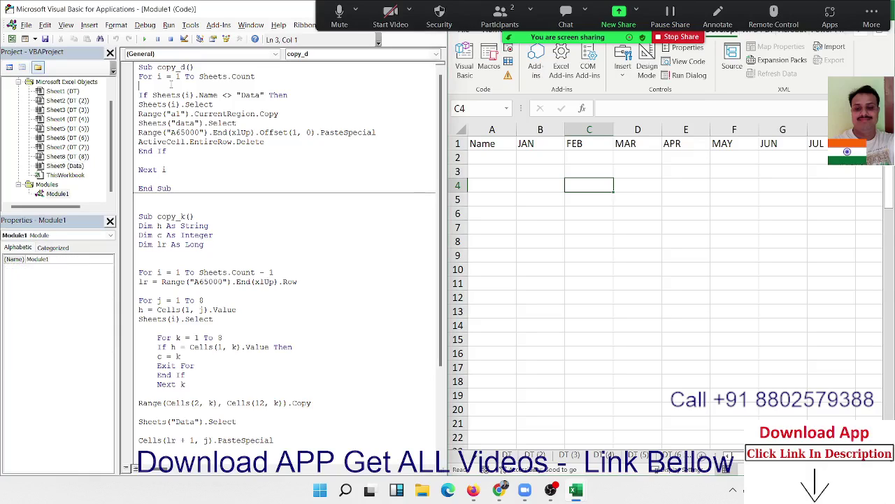
Declare 'Dim s As String' above the For loop in copy_d.
{"action": "left_click", "coordinate": [161, 178]}
{"action": "key", "text": "Return"}
{"action": "key", "text": "Return"}
{"action": "key", "text": "Return"}
{"action": "key", "text": "Return"}
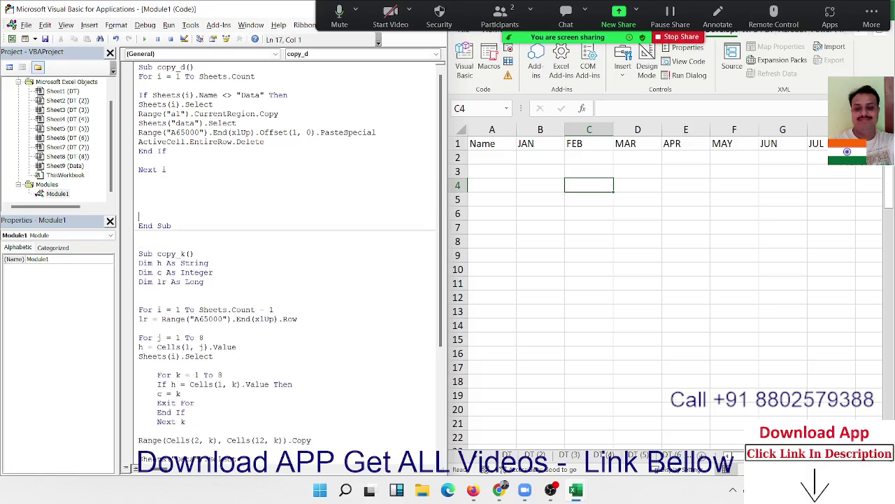
{"action": "key", "text": "Return"}
{"action": "key", "text": "Return"}
{"action": "key", "text": "Return"}
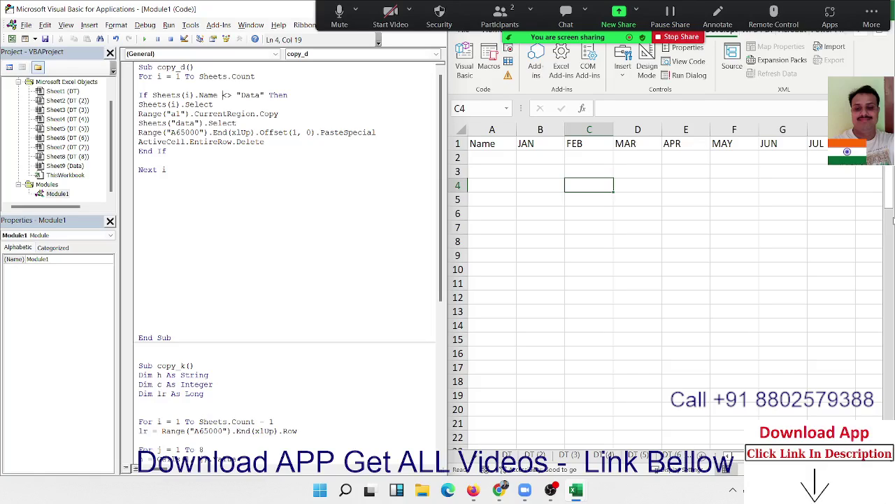
{"action": "left_click", "coordinate": [143, 77]}
{"action": "key", "text": "Return"}
{"action": "key", "text": "Return"}
{"action": "key", "text": "Return"}
{"action": "key", "text": "Up"}
{"action": "key", "text": "Up"}
{"action": "type", "text": "d"}
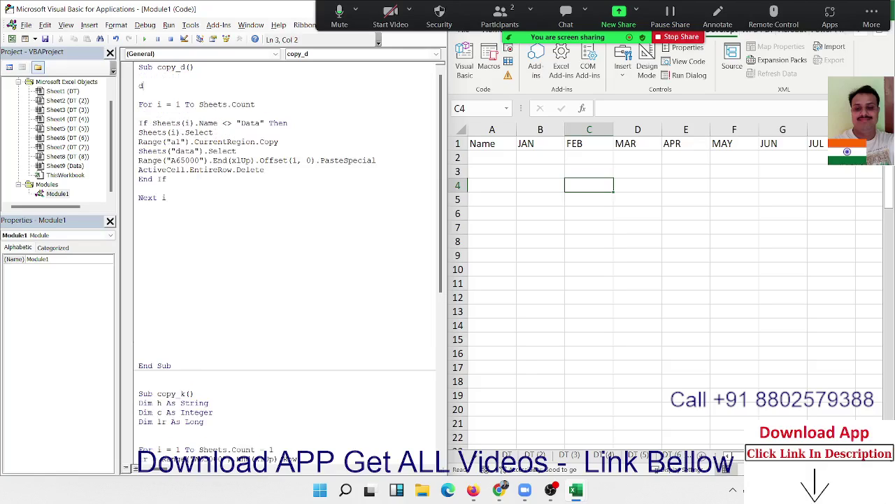
{"action": "type", "text": "im r as "}
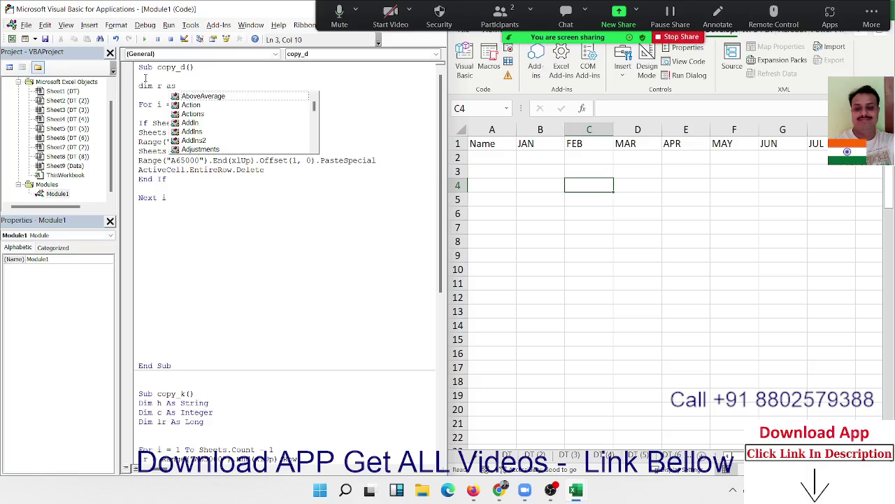
{"action": "key", "text": "BackSpace"}
{"action": "key", "text": "BackSpace"}
{"action": "key", "text": "BackSpace"}
{"action": "key", "text": "BackSpace"}
{"action": "key", "text": "BackSpace"}
{"action": "type", "text": "s a"}
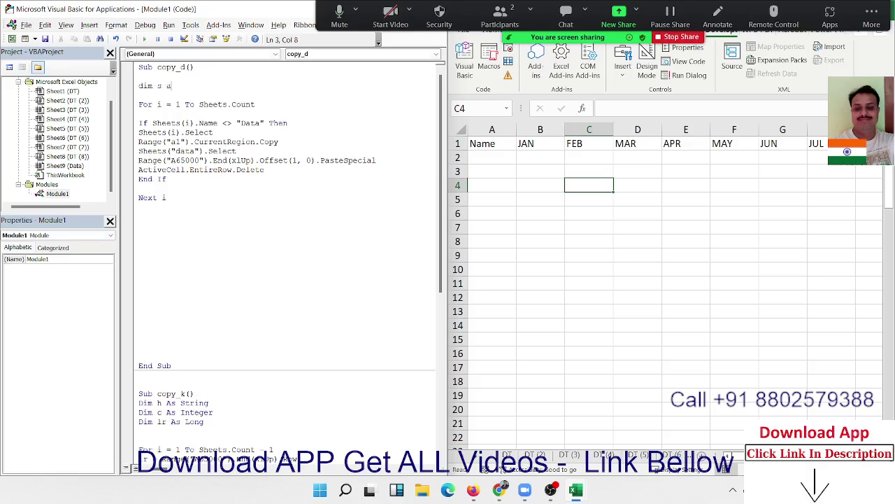
{"action": "type", "text": "s stri"}
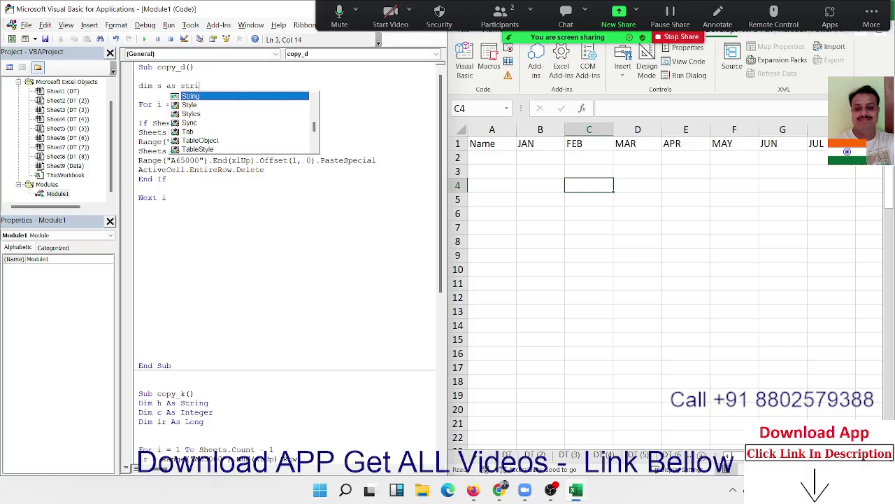
{"action": "key", "text": "Tab"}
Add 's = Sheets(i).Name' after the If line and a blank line after the row deletion.
{"action": "key", "text": "Down"}
{"action": "key", "text": "Down"}
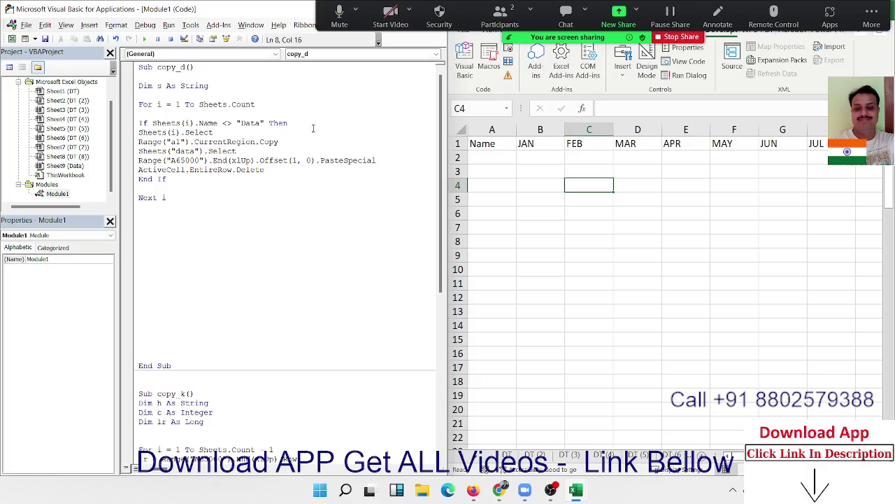
{"action": "key", "text": "End"}
{"action": "key", "text": "Up"}
{"action": "key", "text": "End"}
{"action": "key", "text": "Return"}
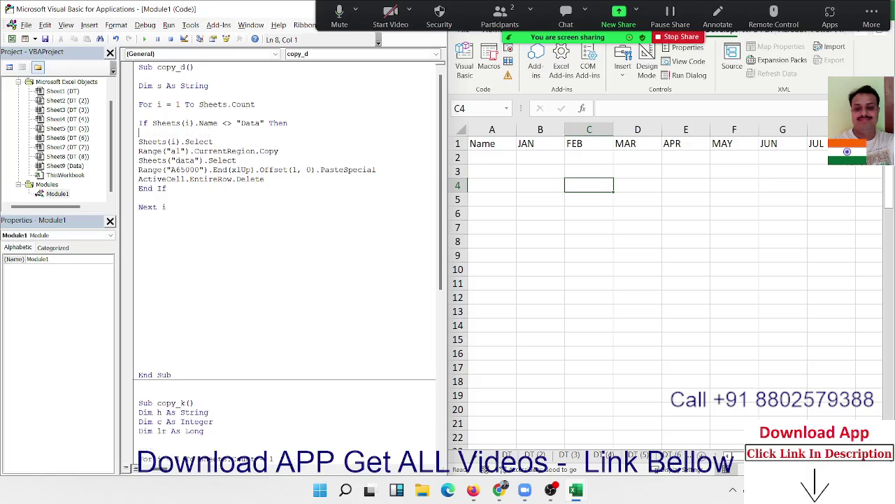
{"action": "type", "text": "s="}
{"action": "type", "text": "sheet"}
{"action": "type", "text": "s(i"}
{"action": "type", "text": ")."}
{"action": "type", "text": "name"}
{"action": "left_click", "coordinate": [213, 141]}
{"action": "key", "text": "Down"}
{"action": "key", "text": "Down"}
{"action": "key", "text": "Down"}
{"action": "key", "text": "Return"}
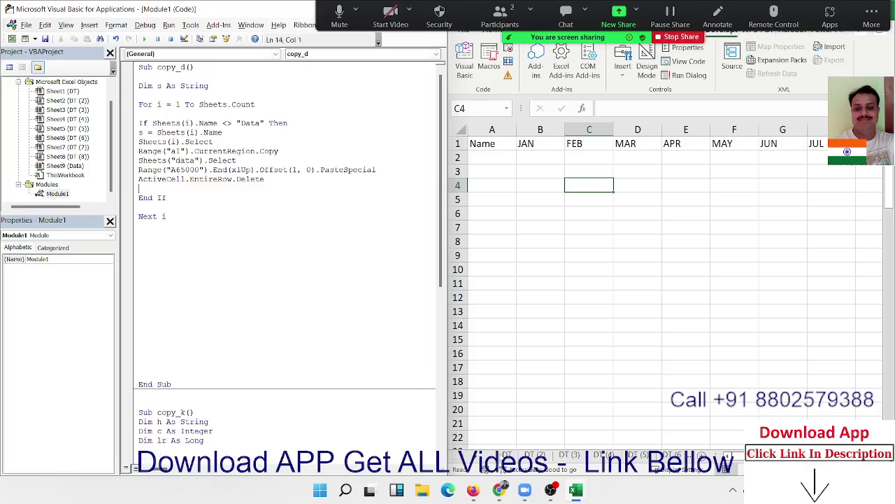
Copy the whole data block from the DT sheet.
{"action": "left_click", "coordinate": [504, 457]}
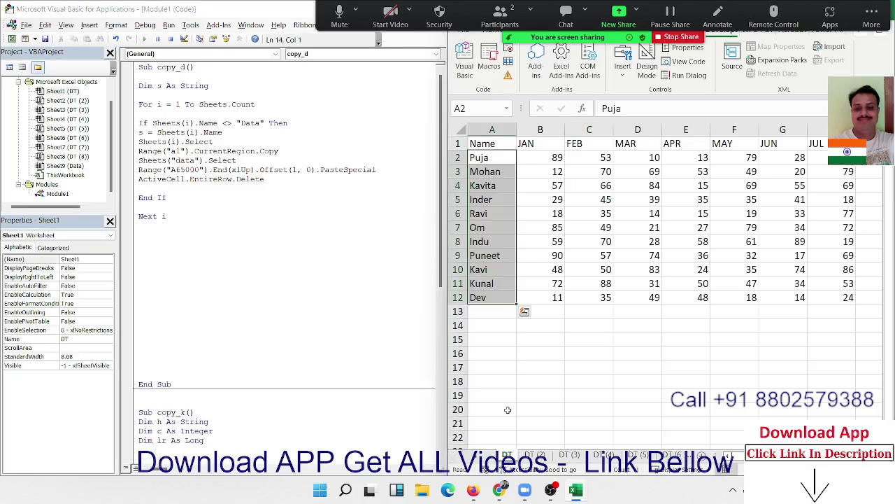
{"action": "key", "text": "ctrl+a"}
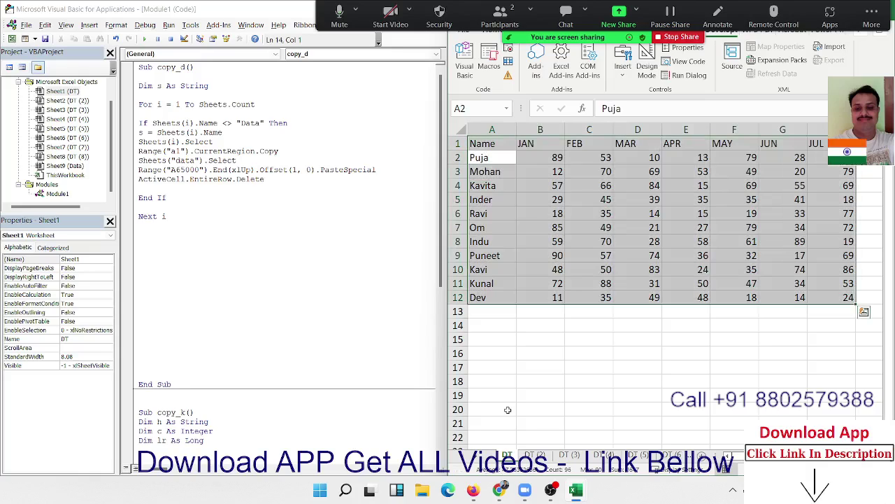
{"action": "key", "text": "ctrl+c"}
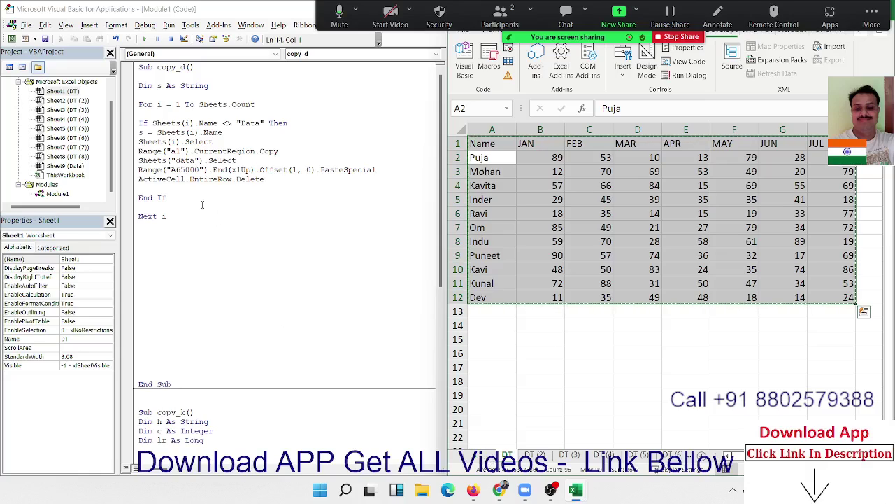
{"action": "double_click", "coordinate": [141, 133]}
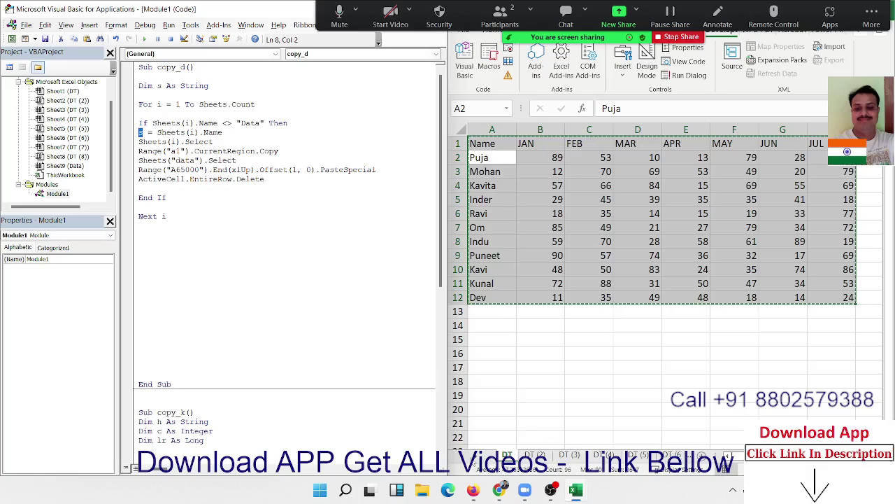
{"action": "right_click", "coordinate": [474, 459]}
{"action": "left_click", "coordinate": [63, 91]}
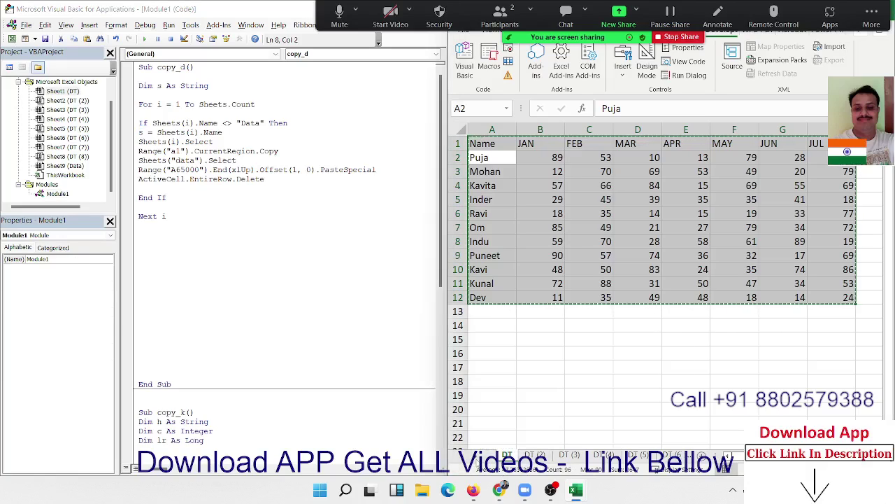
{"action": "scroll", "coordinate": [588, 454], "scroll_direction": "down", "scroll_amount": 2}
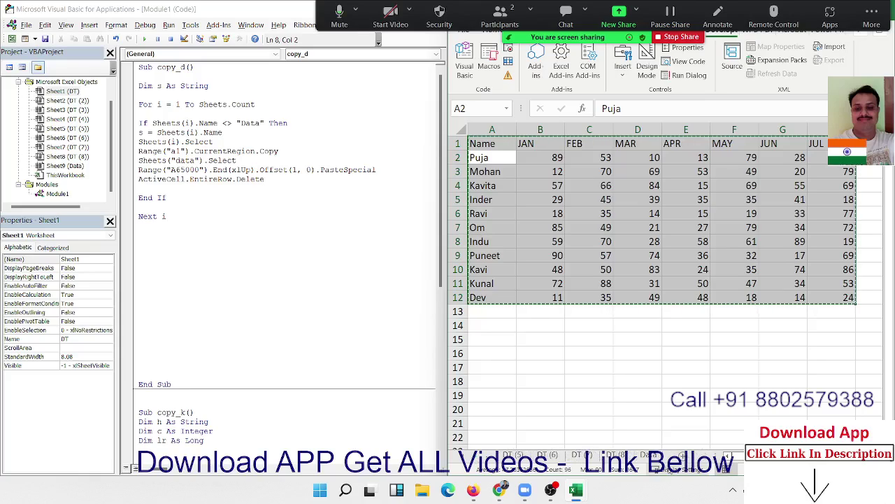
Paste it into Data at A2 and delete the duplicate header row.
{"action": "left_click", "coordinate": [647, 456]}
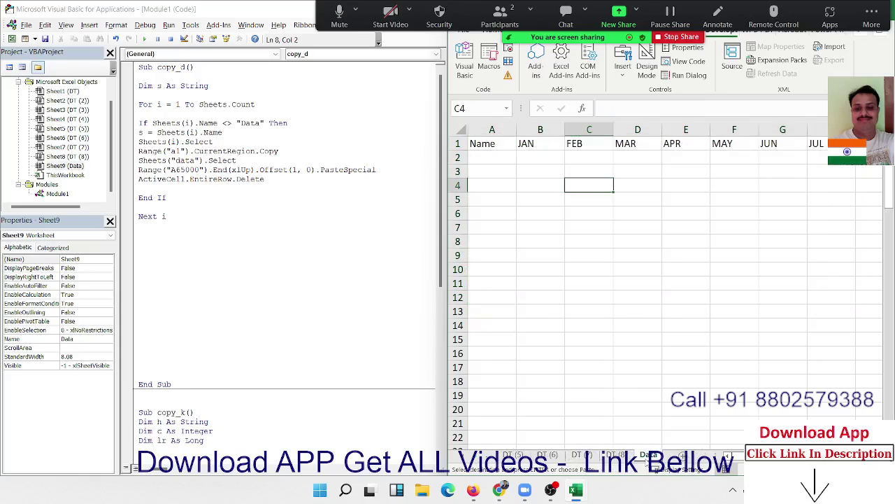
{"action": "left_click", "coordinate": [490, 158]}
{"action": "key", "text": "ctrl+v"}
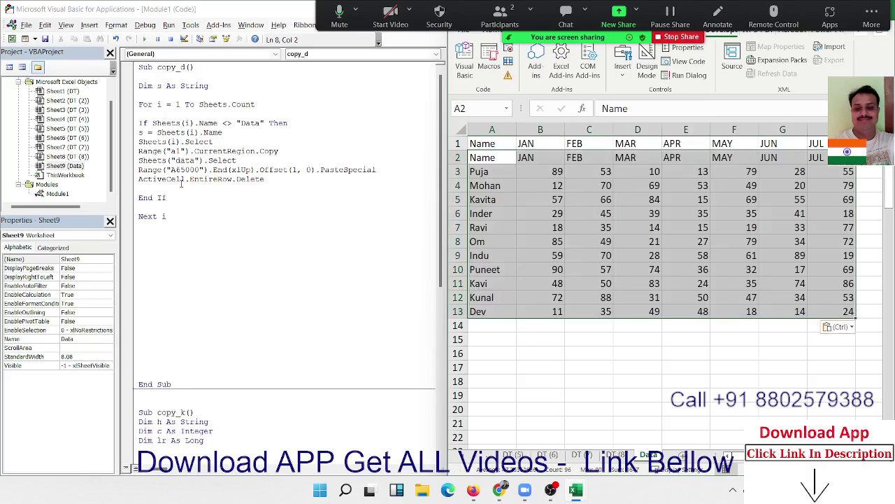
{"action": "left_click", "coordinate": [455, 158]}
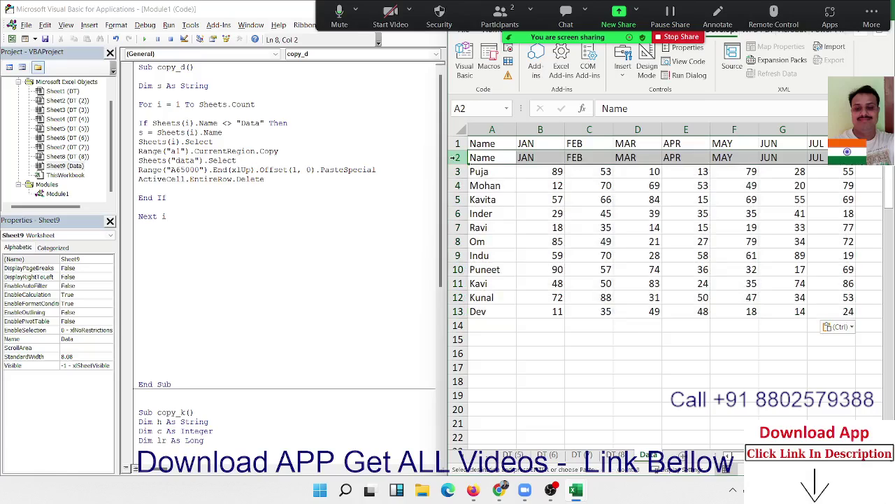
{"action": "key", "text": "ctrl+minus"}
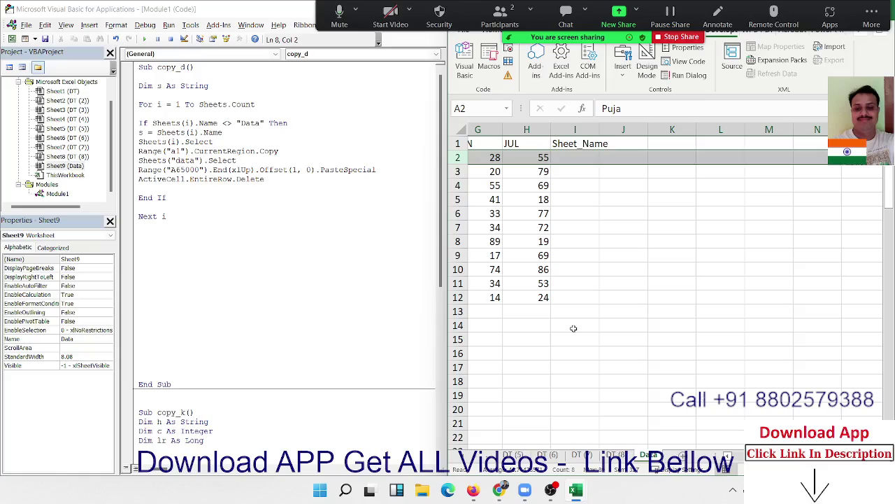
{"action": "left_click", "coordinate": [549, 310]}
{"action": "left_click", "coordinate": [567, 309]}
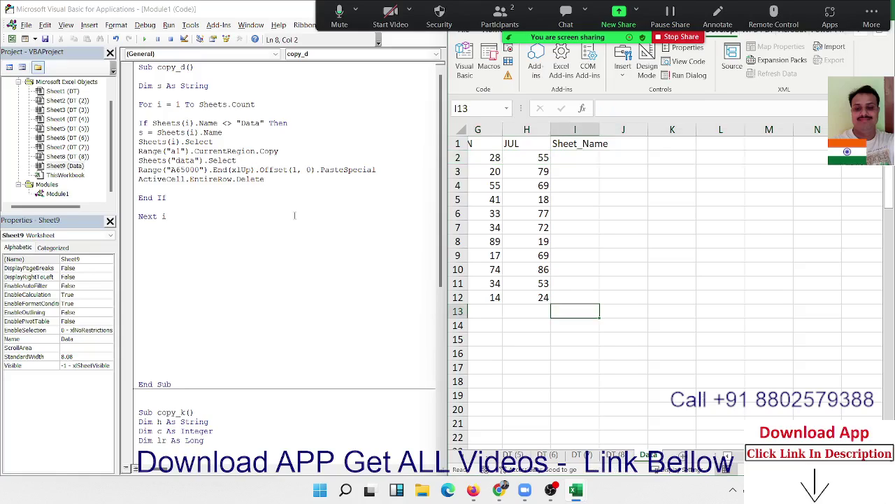
{"action": "left_click", "coordinate": [186, 190]}
Add Range("H65000").End(xlUp).Offset(0, 1).Select before End If in copy_d.
{"action": "left_click", "coordinate": [139, 197]}
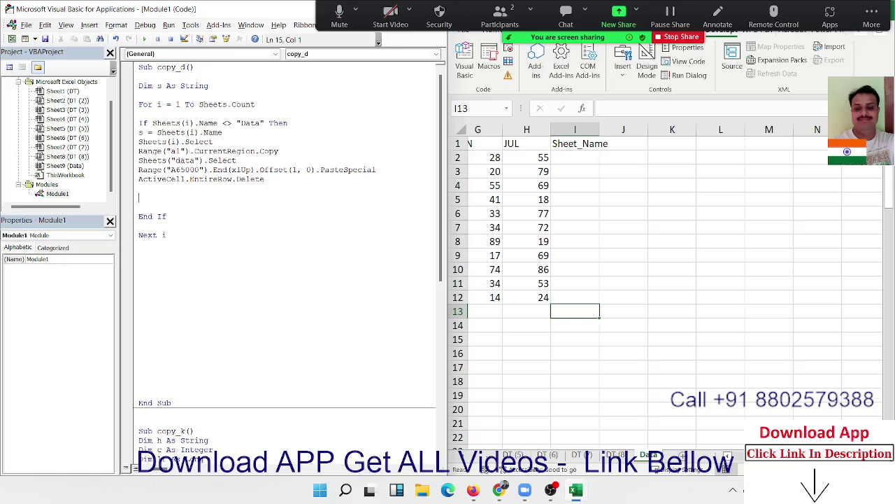
{"action": "type", "text": "r"}
{"action": "type", "text": "ange("}
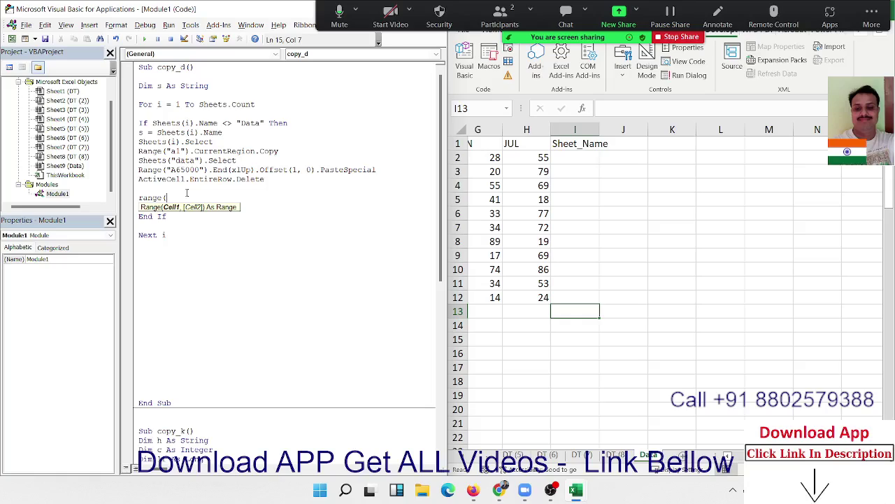
{"action": "type", "text": "\""}
{"action": "type", "text": "H65"}
{"action": "type", "text": "0000"}
{"action": "key", "text": "BackSpace"}
{"action": "type", "text": ").end"}
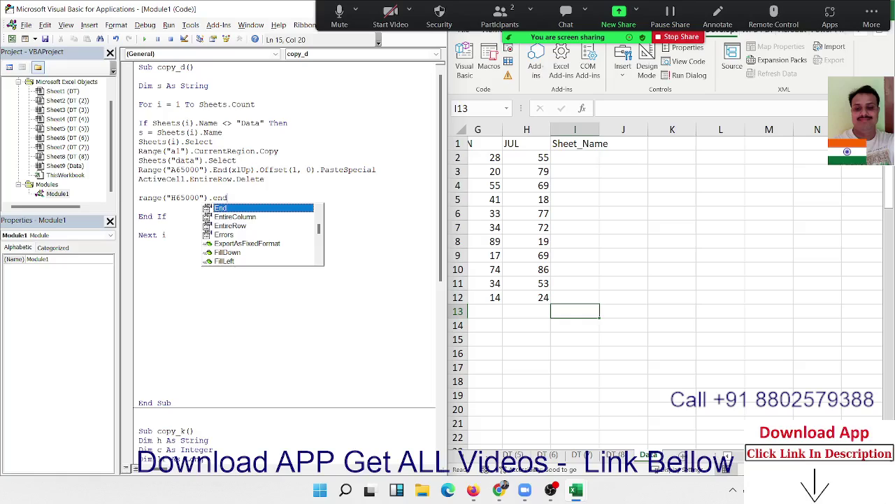
{"action": "key", "text": "Tab"}
{"action": "type", "text": "("}
{"action": "key", "text": "Down"}
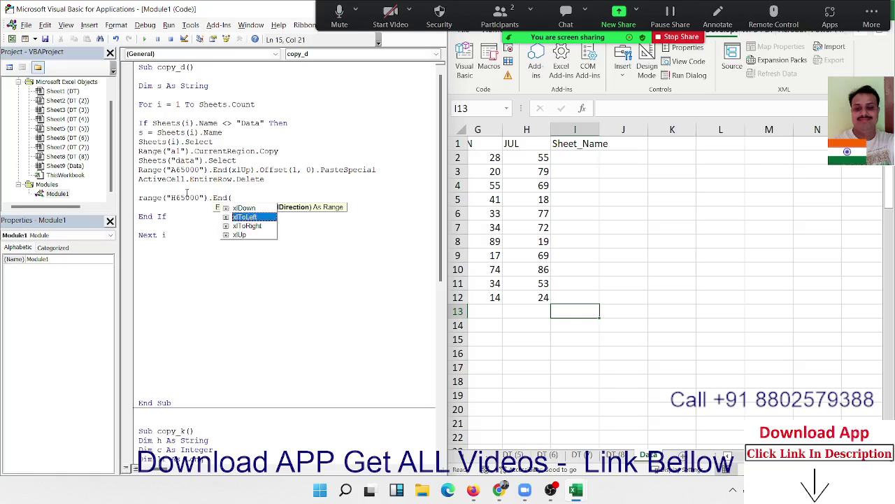
{"action": "key", "text": "Down"}
{"action": "key", "text": "Down"}
{"action": "key", "text": "Tab"}
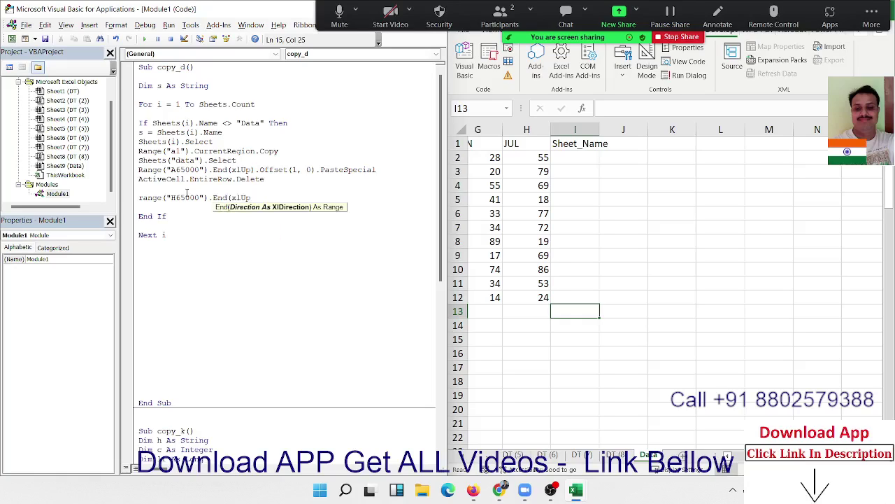
{"action": "type", "text": ")"}
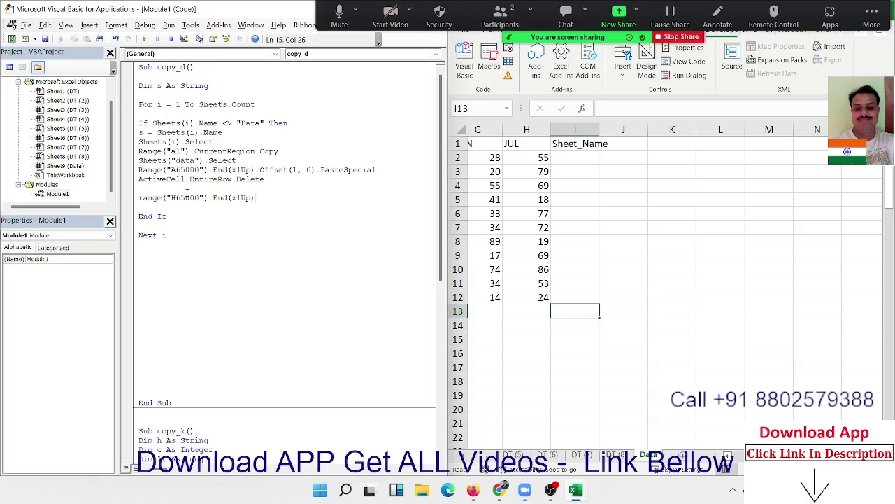
{"action": "type", "text": ".off"}
{"action": "key", "text": "Tab"}
{"action": "type", "text": "("}
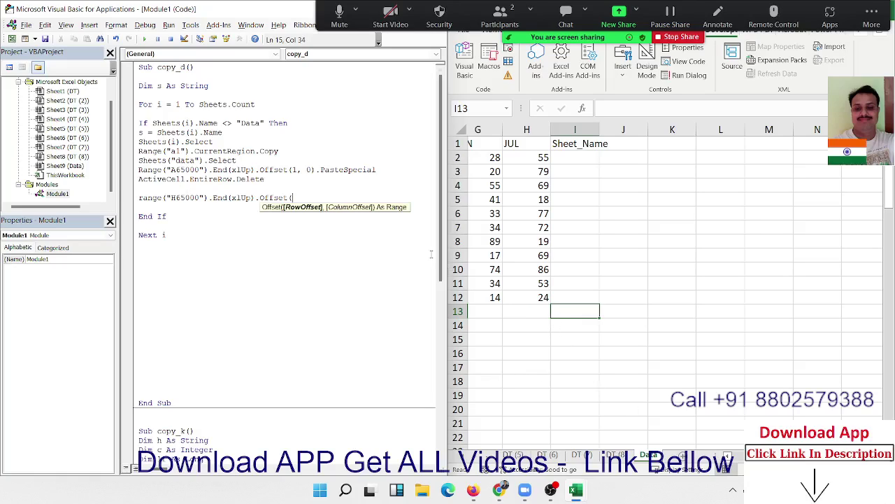
{"action": "type", "text": "0,1"}
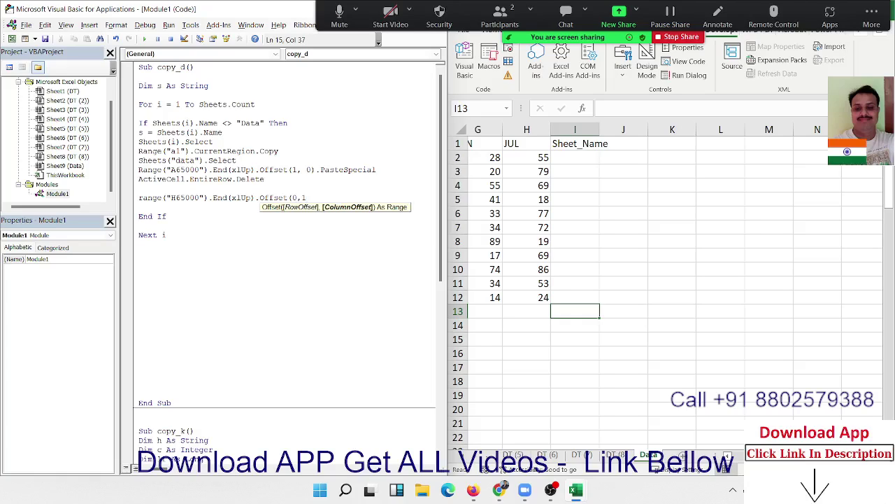
{"action": "type", "text": ").Sel"}
{"action": "key", "text": "Tab"}
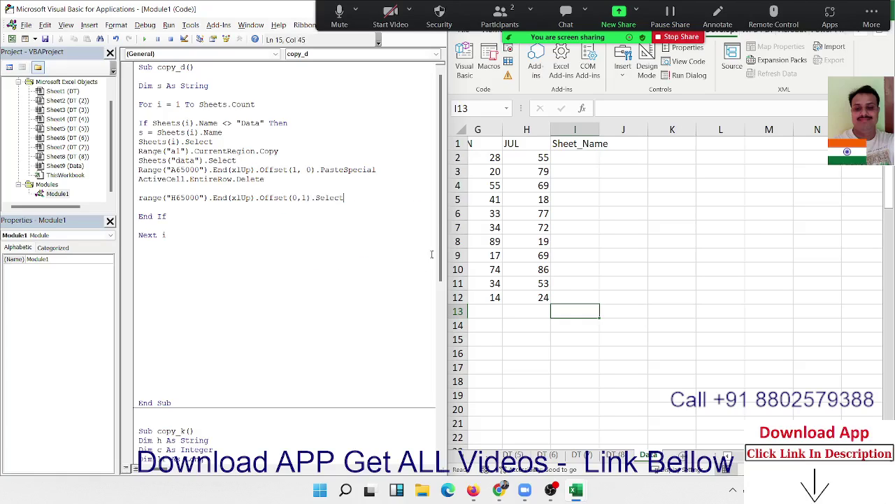
{"action": "key", "text": "Return"}
{"action": "key", "text": "Return"}
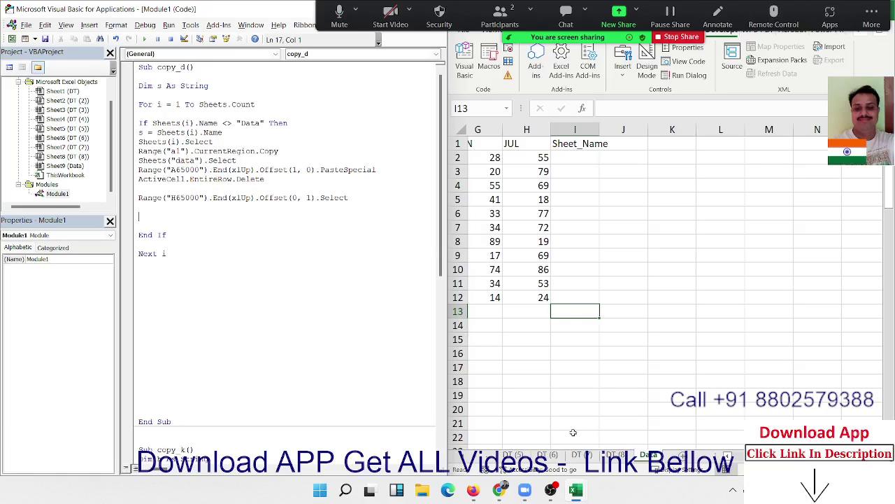
Test the logic on the Data sheet, from H22 up to the last row, then right into Sheet_Name.
{"action": "left_click", "coordinate": [535, 435]}
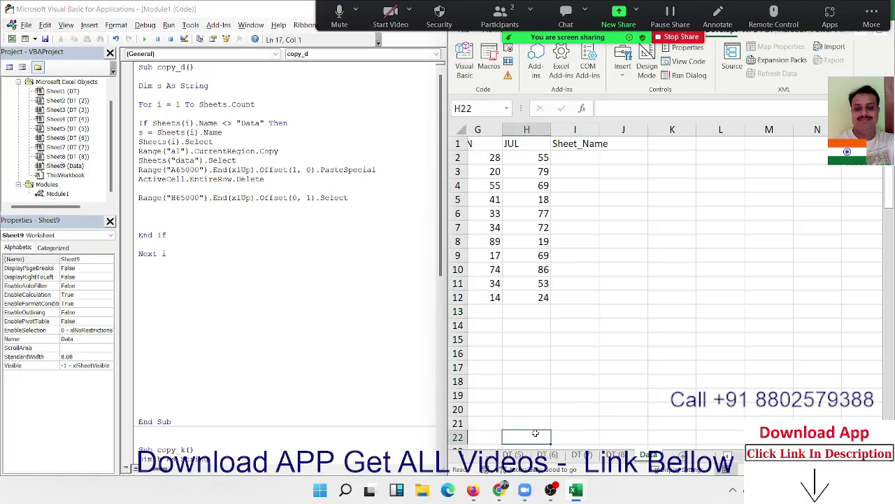
{"action": "key", "text": "ctrl+Up"}
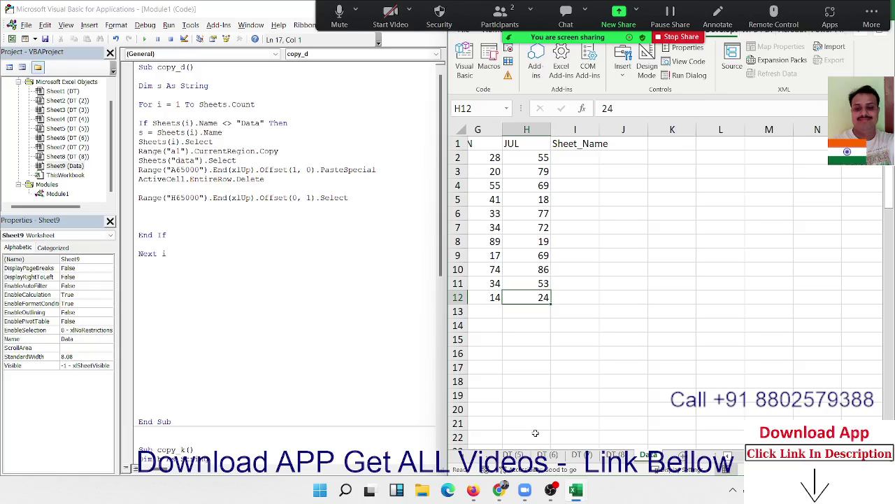
{"action": "key", "text": "Right"}
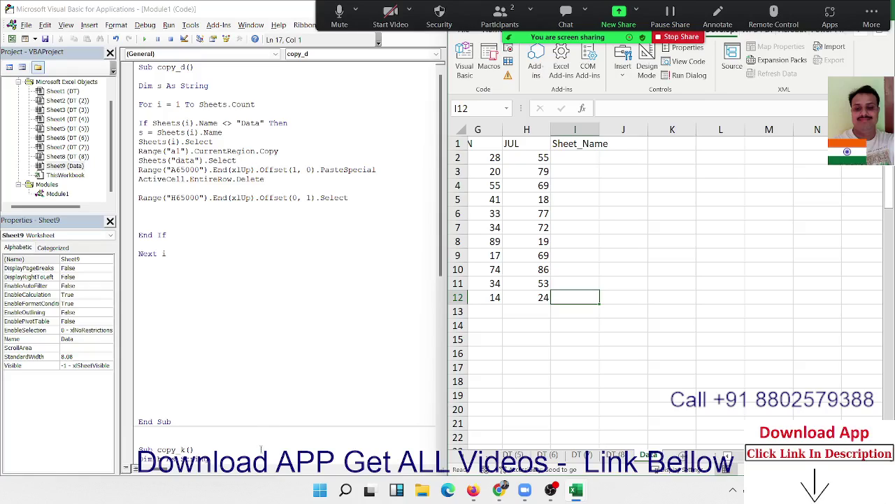
Add the line Range(ActiveCell, ActiveCell.End(xlUp).Offset(1, 0)).Value = s to copy_d.
{"action": "left_click", "coordinate": [140, 205]}
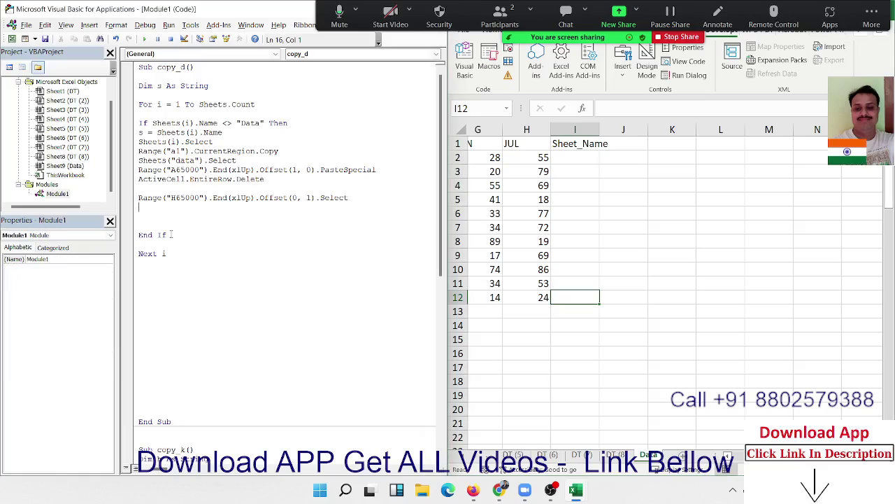
{"action": "type", "text": "range"}
{"action": "type", "text": "(\""}
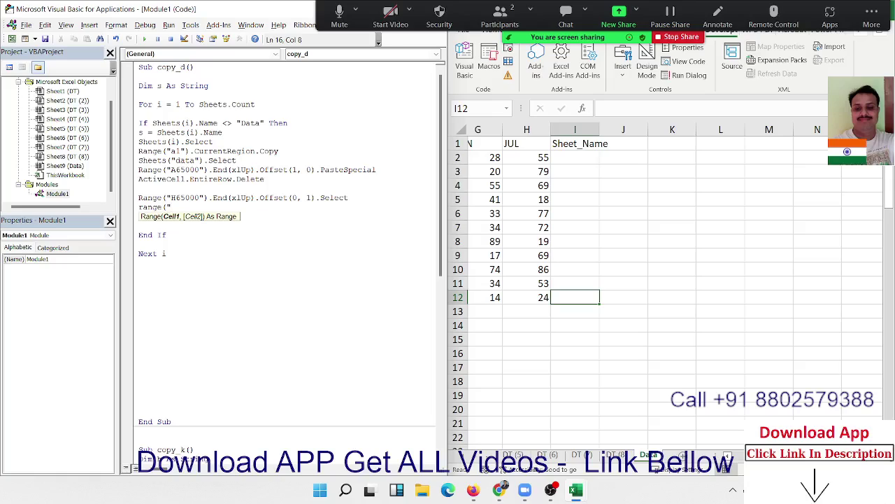
{"action": "key", "text": "BackSpace"}
{"action": "type", "text": "act"}
{"action": "type", "text": "ivecell"}
{"action": "type", "text": ",act"}
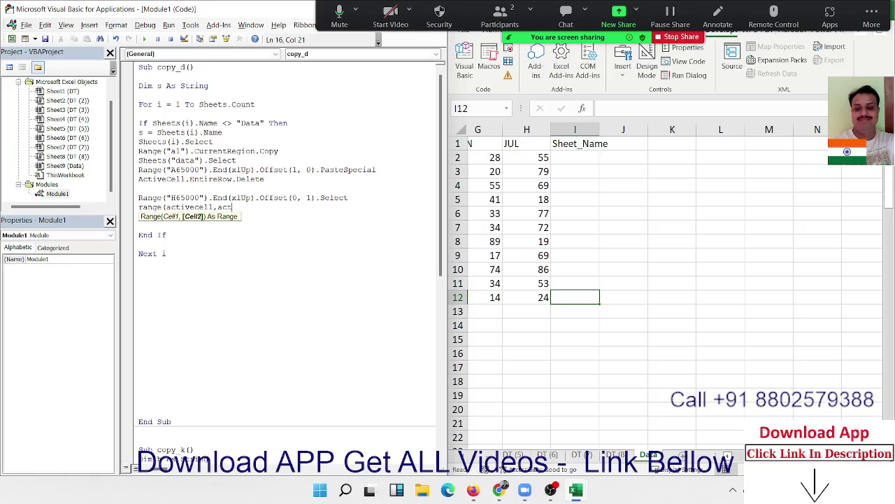
{"action": "type", "text": "ivece"}
{"action": "type", "text": "ll.en"}
{"action": "key", "text": "Tab"}
{"action": "type", "text": "("}
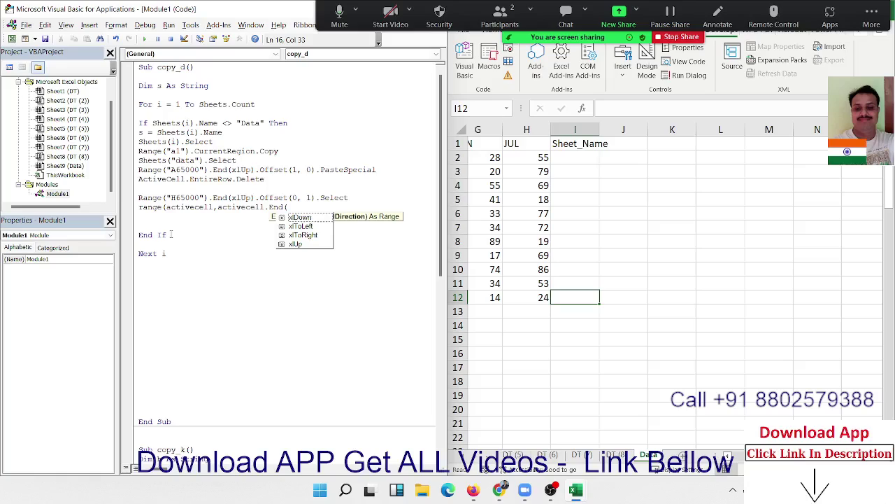
{"action": "key", "text": "Down"}
{"action": "key", "text": "Down"}
{"action": "key", "text": "Down"}
{"action": "key", "text": "Tab"}
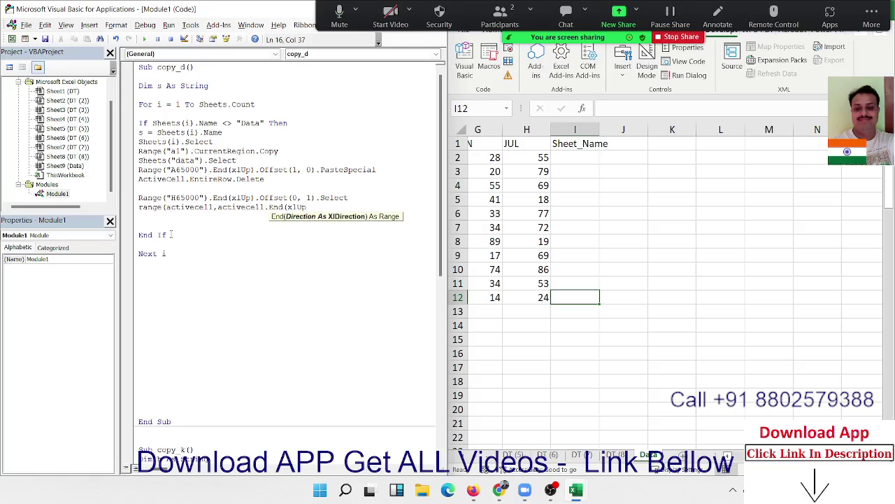
{"action": "type", "text": ")."}
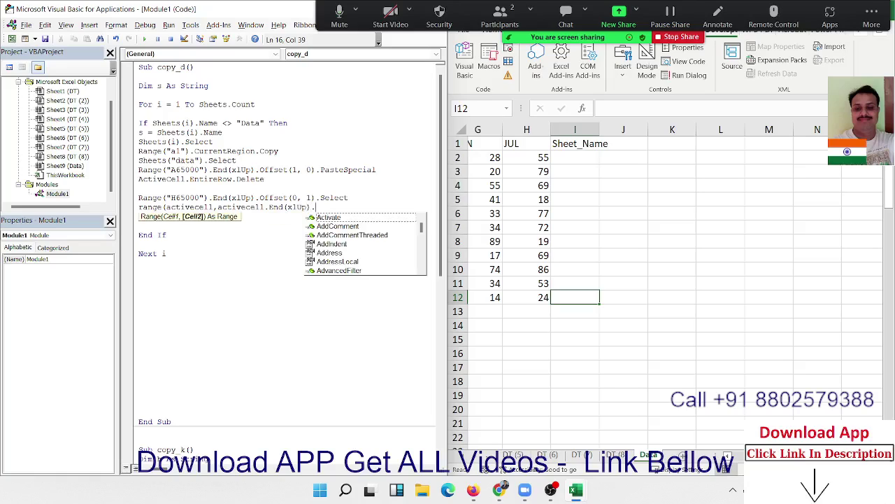
{"action": "type", "text": "off"}
{"action": "key", "text": "Tab"}
{"action": "type", "text": "(1"}
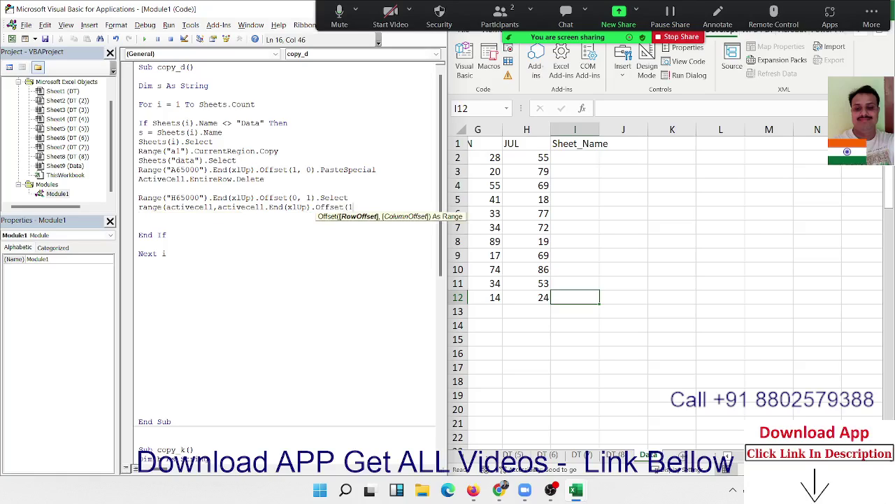
{"action": "type", "text": "0"}
{"action": "key", "text": "BackSpace"}
{"action": "type", "text": ",0)"}
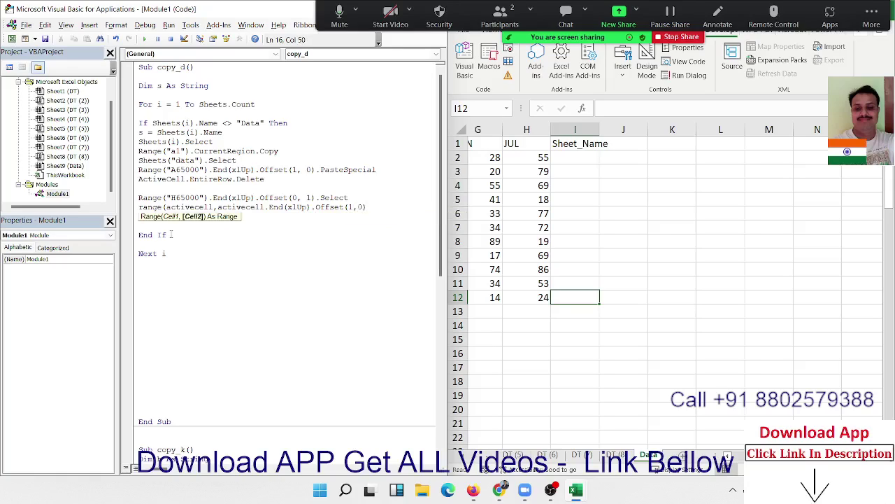
{"action": "type", "text": ")"}
{"action": "type", "text": ".Va"}
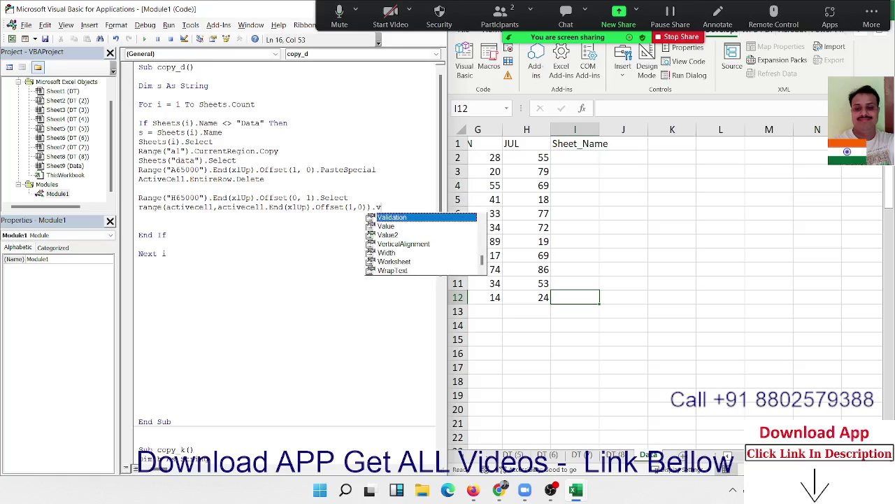
{"action": "type", "text": "lue=s"}
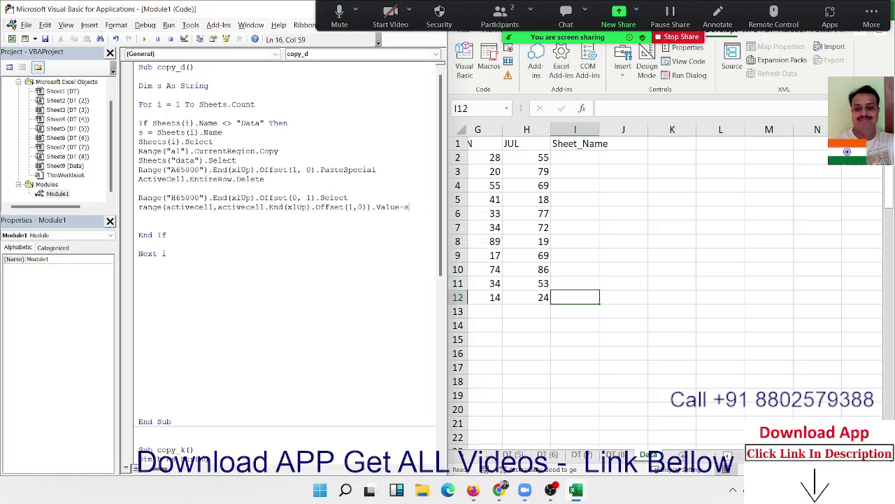
{"action": "key", "text": "Down"}
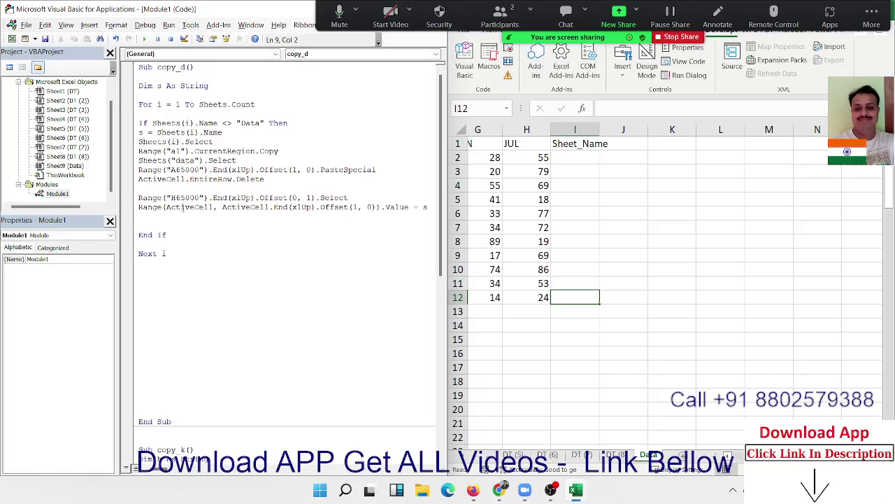
{"action": "left_click", "coordinate": [188, 224]}
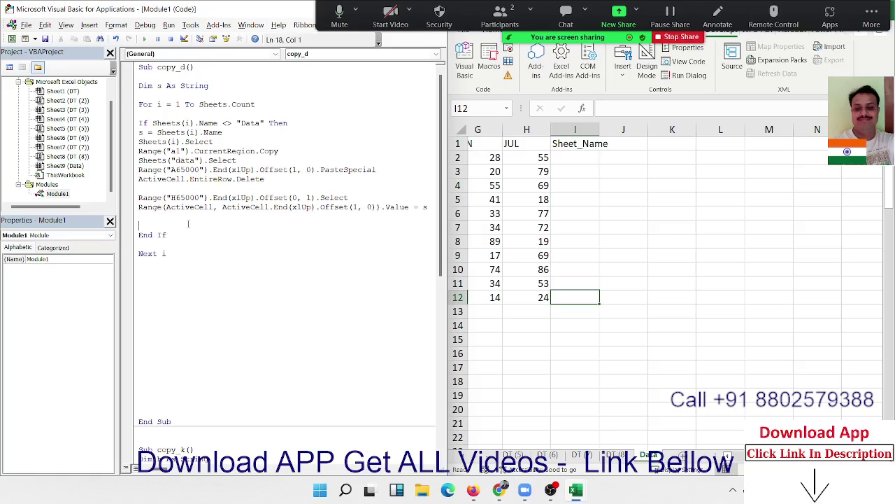
Select the Sheet_Name cells I2:I12 to show the range the names will fill.
{"action": "left_click", "coordinate": [566, 157]}
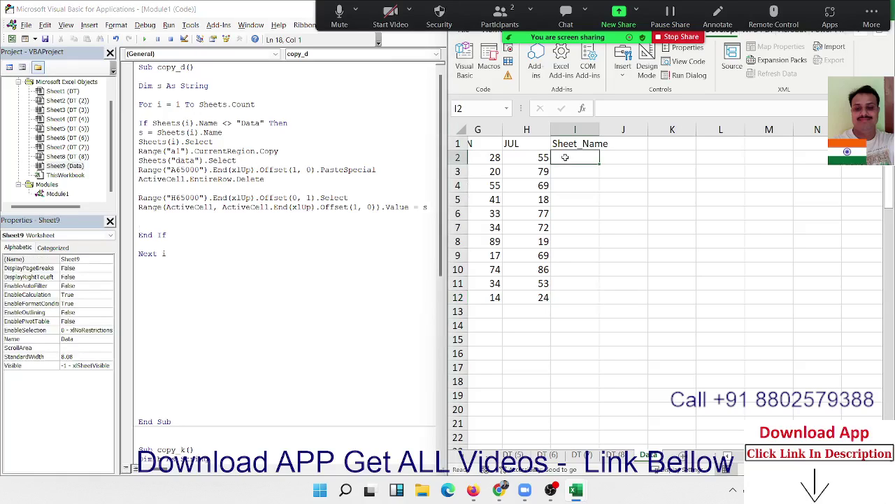
{"action": "left_click", "coordinate": [576, 299]}
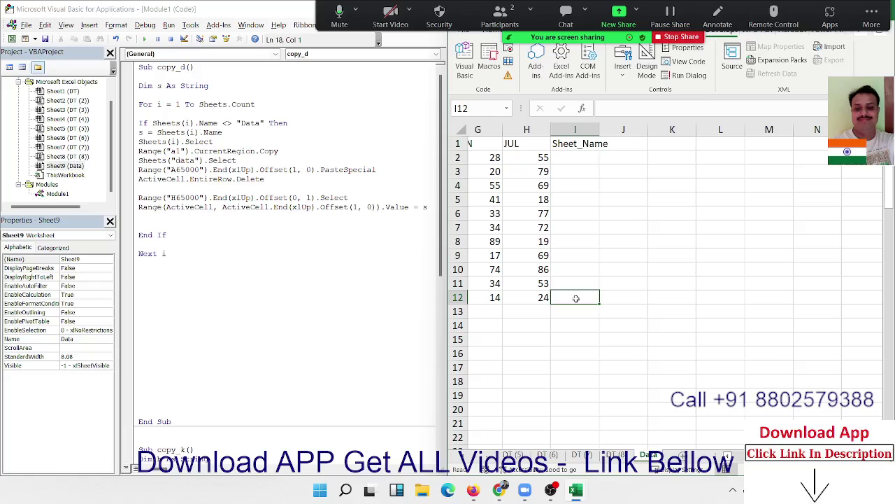
{"action": "key", "text": "ctrl+shift+Up"}
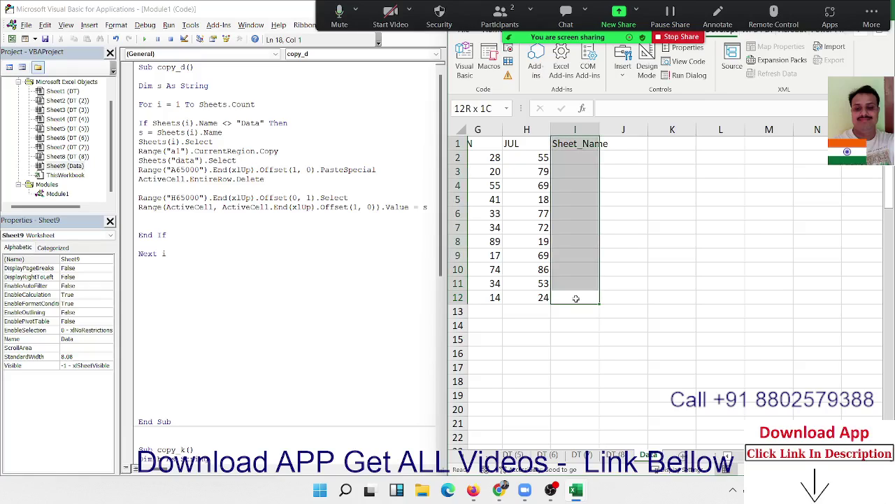
{"action": "key", "text": "shift+Down"}
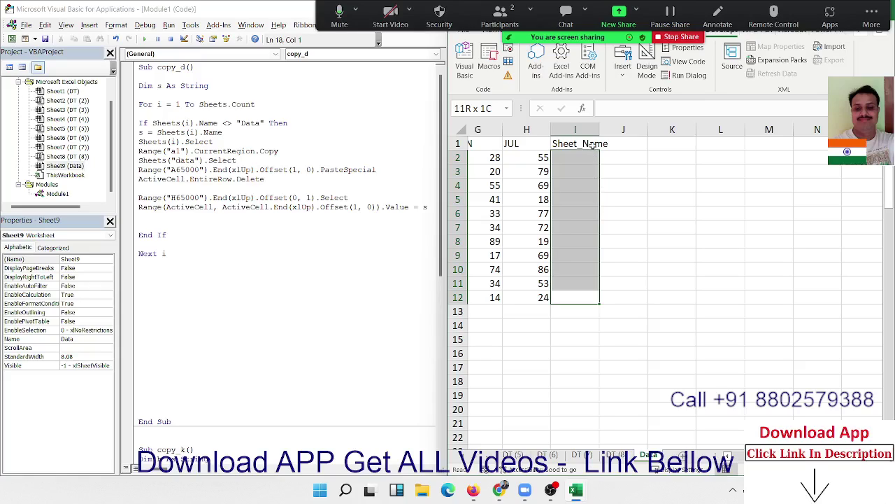
Clear the test rows A2:H12 below the Data sheet headers.
{"action": "left_click", "coordinate": [594, 158]}
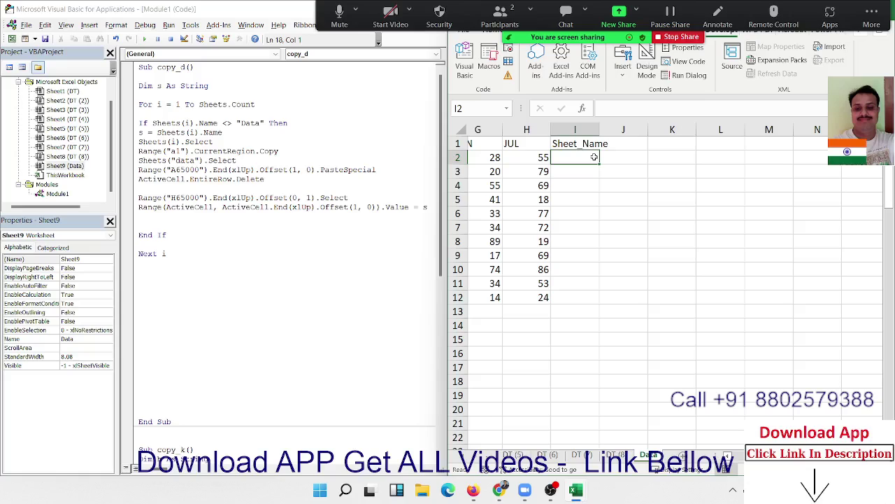
{"action": "key", "text": "ctrl+Left"}
{"action": "key", "text": "ctrl+Left"}
{"action": "key", "text": "ctrl+shift+Right"}
{"action": "key", "text": "ctrl+shift+Down"}
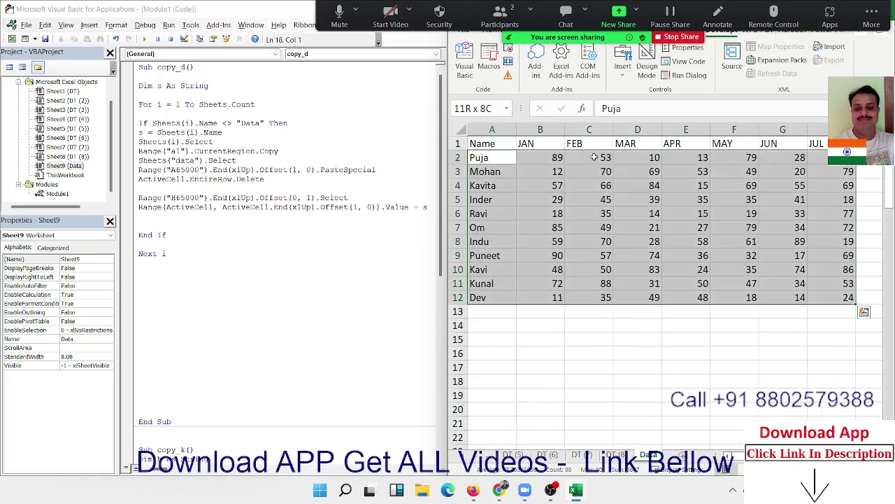
{"action": "key", "text": "Delete"}
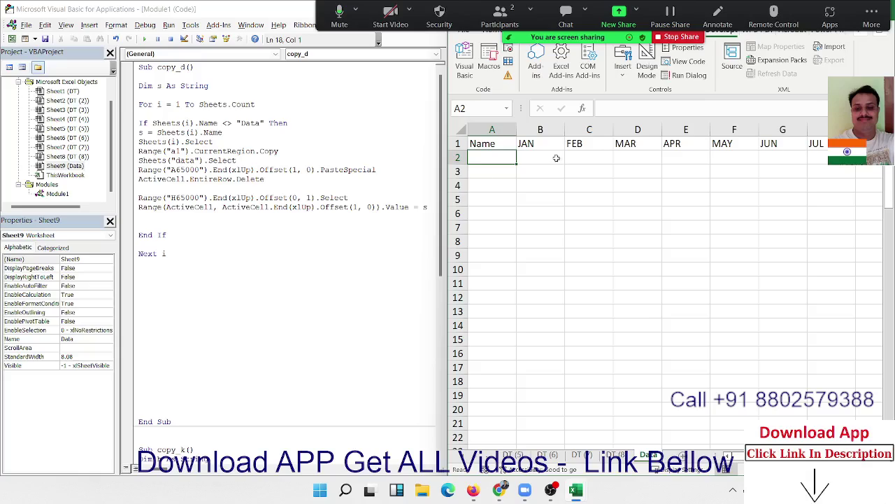
Step through copy_d with F8 until rows 2–12 are pasted and tagged DT.
{"action": "left_click", "coordinate": [180, 123]}
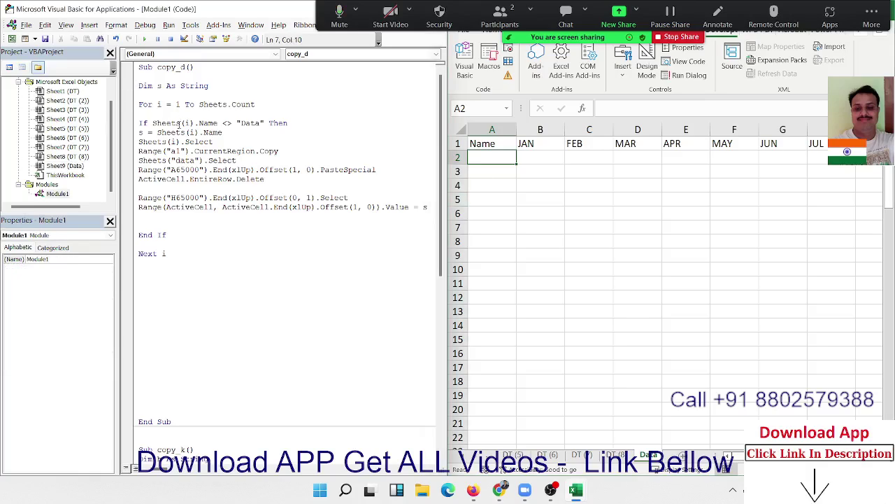
{"action": "key", "text": "F8"}
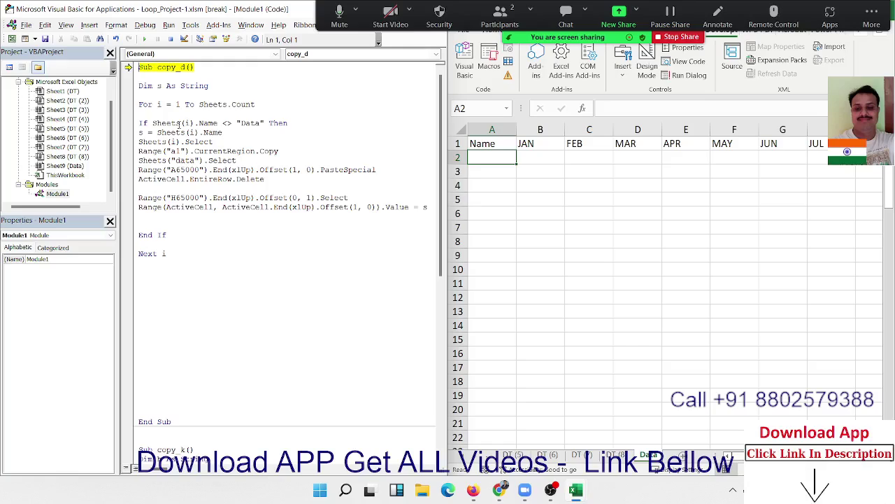
{"action": "key", "text": "F8"}
{"action": "key", "text": "F8"}
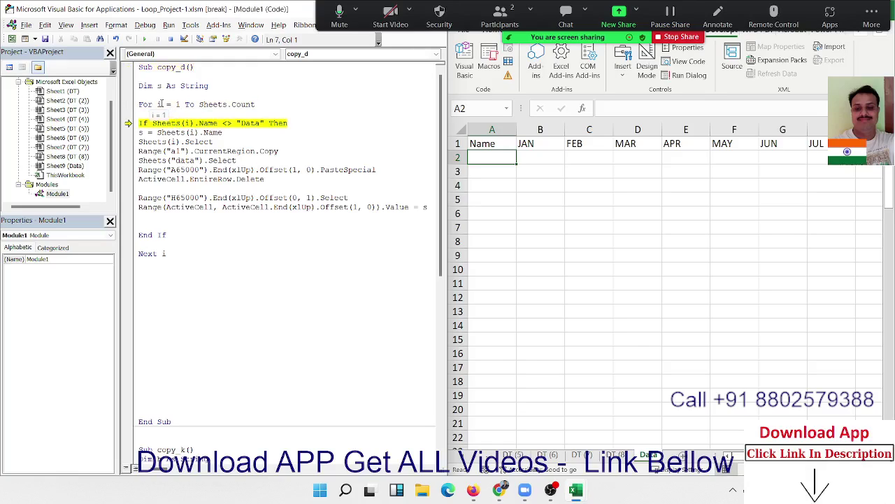
{"action": "mouse_move", "coordinate": [188, 123]}
{"action": "key", "text": "F8"}
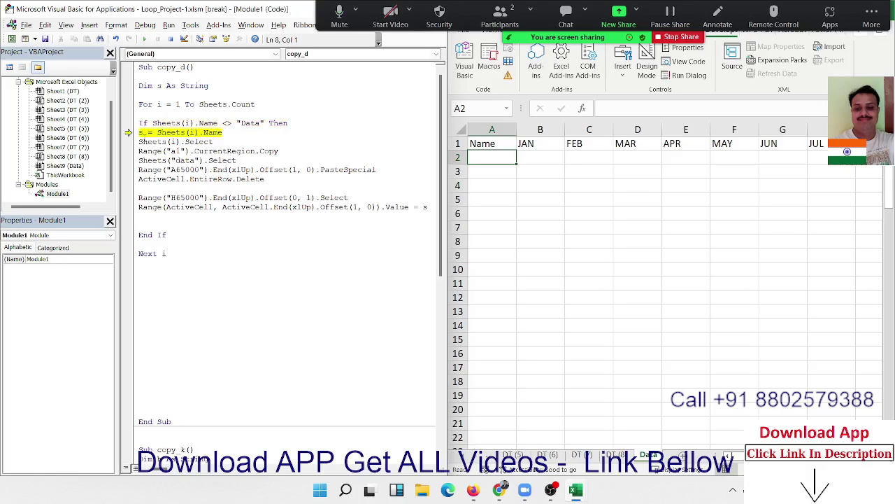
{"action": "key", "text": "F8"}
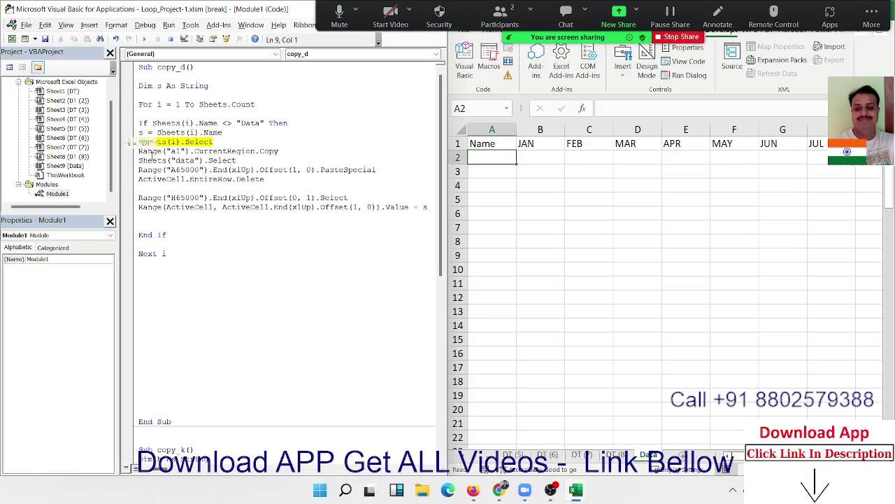
{"action": "key", "text": "F8"}
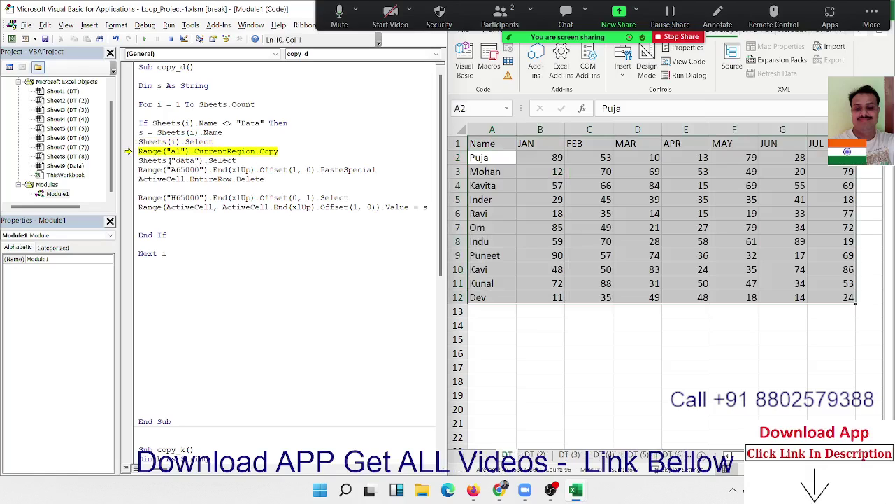
{"action": "key", "text": "F8"}
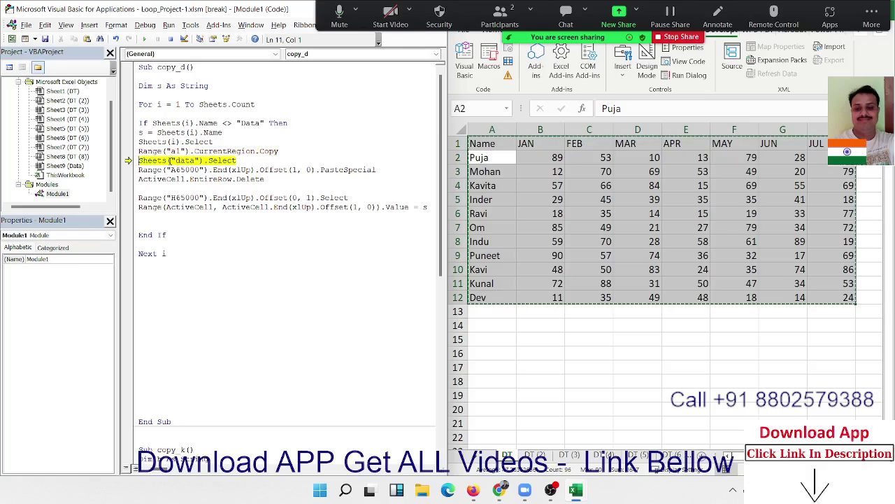
{"action": "key", "text": "F8"}
{"action": "key", "text": "F8"}
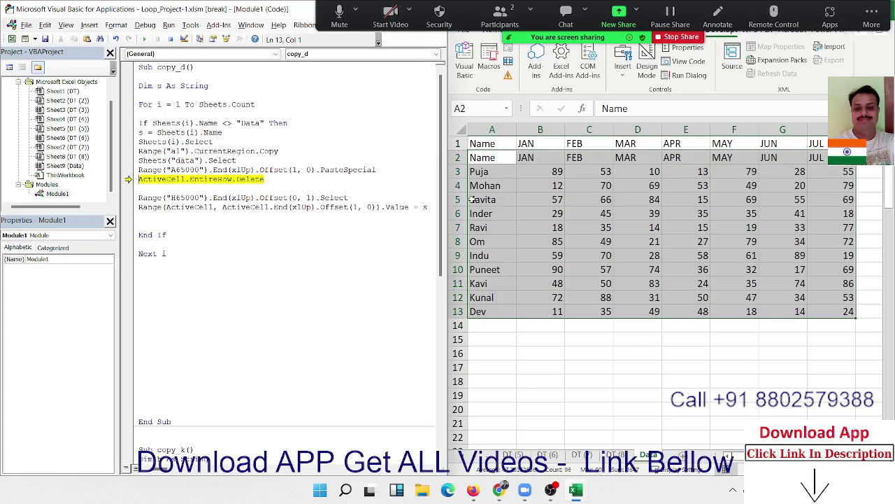
{"action": "key", "text": "F8"}
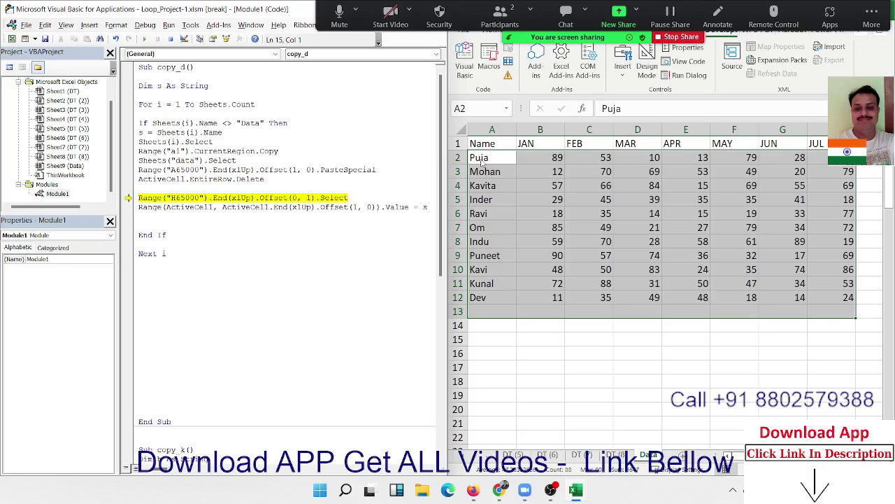
{"action": "key", "text": "F8"}
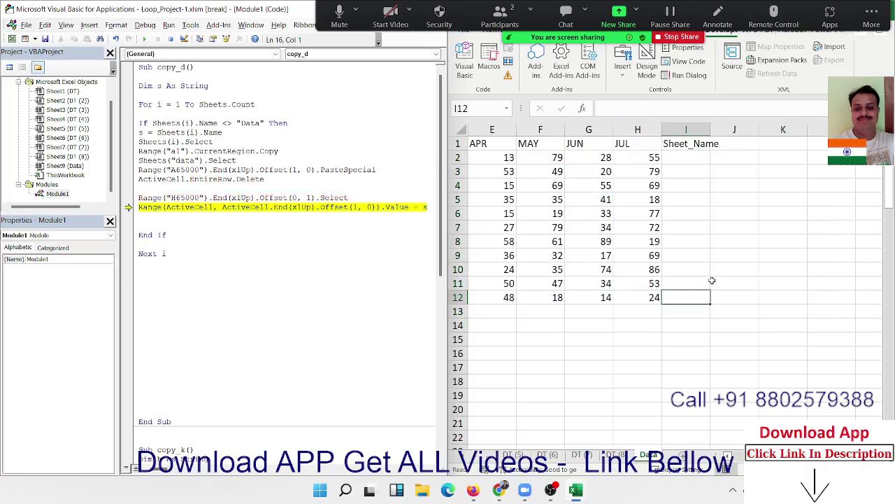
{"action": "key", "text": "F8"}
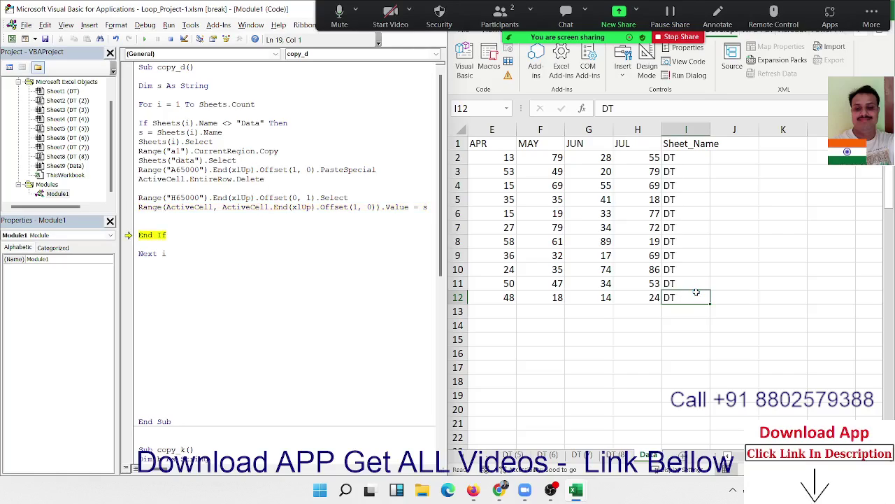
{"action": "key", "text": "F8"}
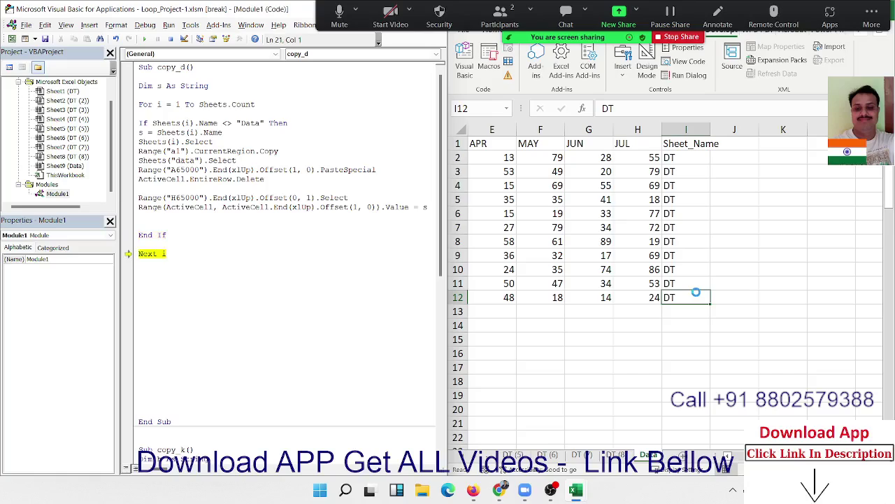
{"action": "key", "text": "F8"}
{"action": "key", "text": "F8"}
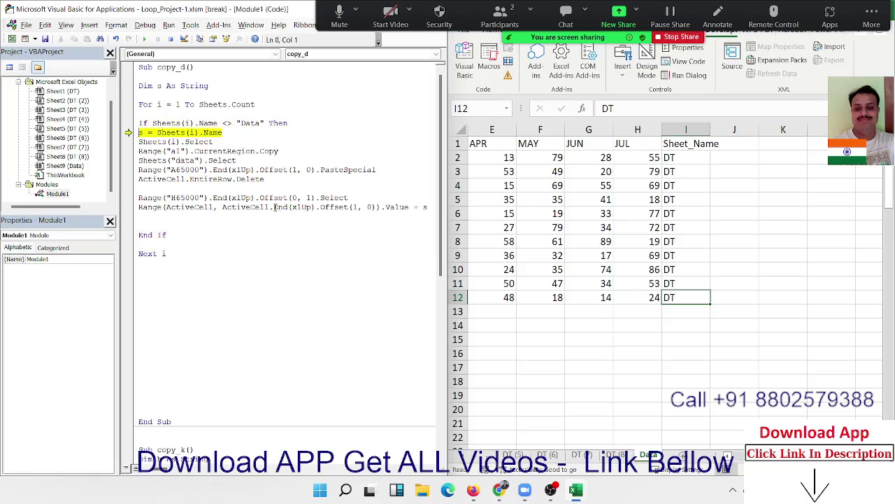
{"action": "key", "text": "F8"}
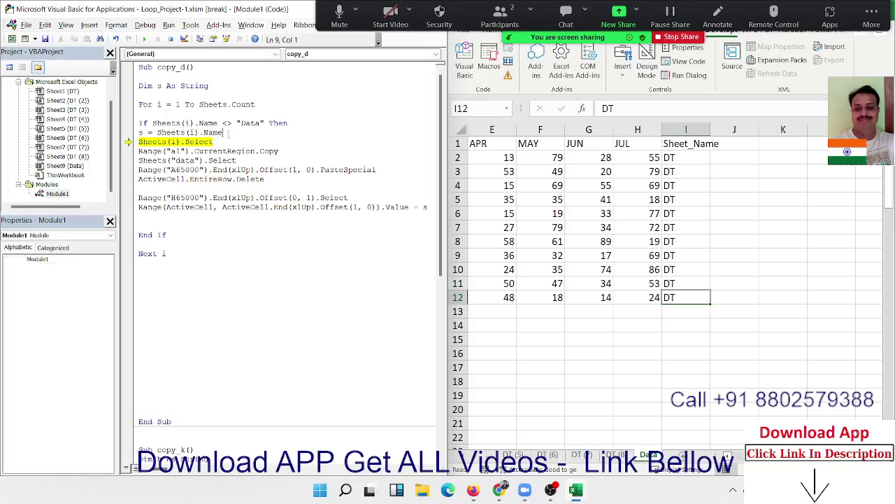
Continue stepping to paste the DT (2) rows into rows 13–23 and drop their header.
{"action": "left_click_drag", "start_coordinate": [223, 132], "coordinate": [137, 133]}
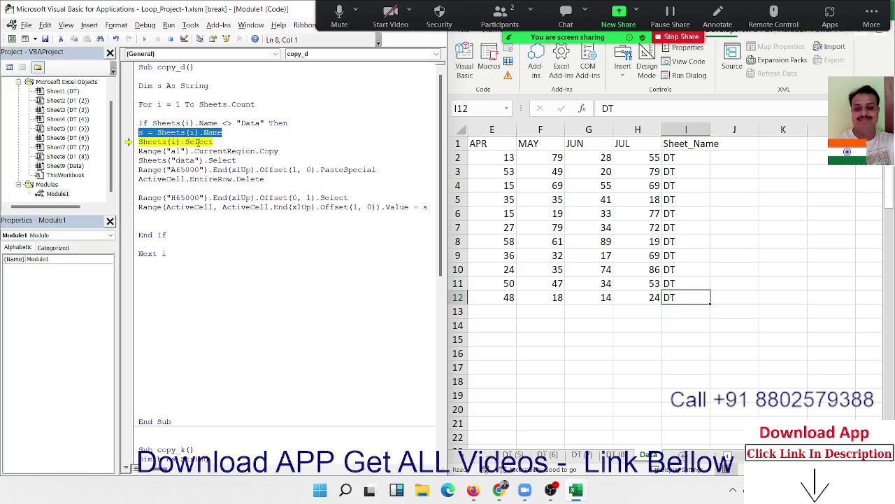
{"action": "key", "text": "F8"}
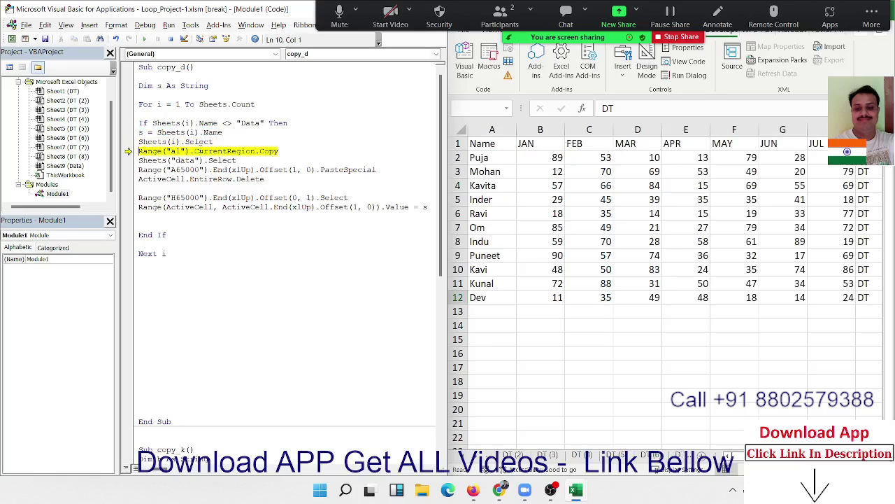
{"action": "key", "text": "F8"}
{"action": "key", "text": "F8"}
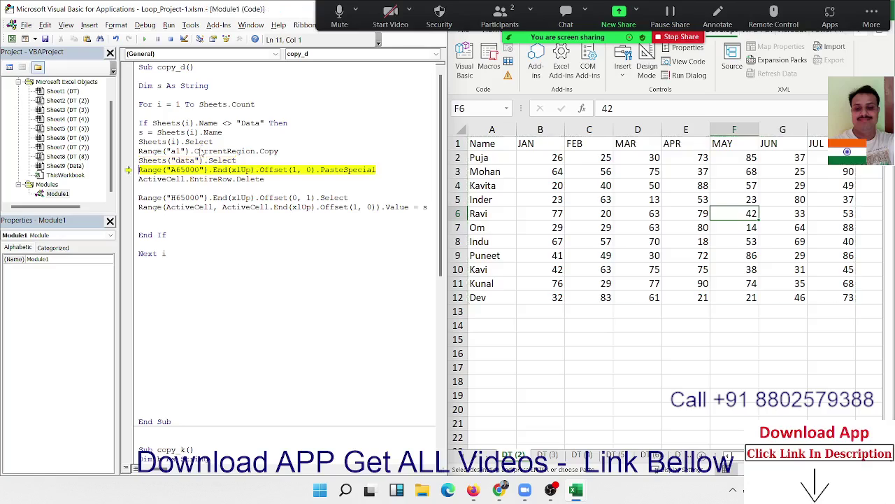
{"action": "key", "text": "F8"}
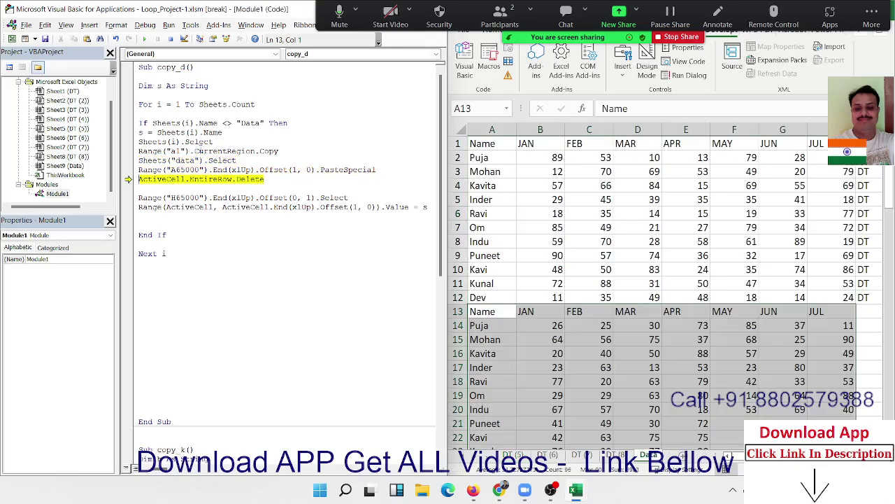
{"action": "key", "text": "F8"}
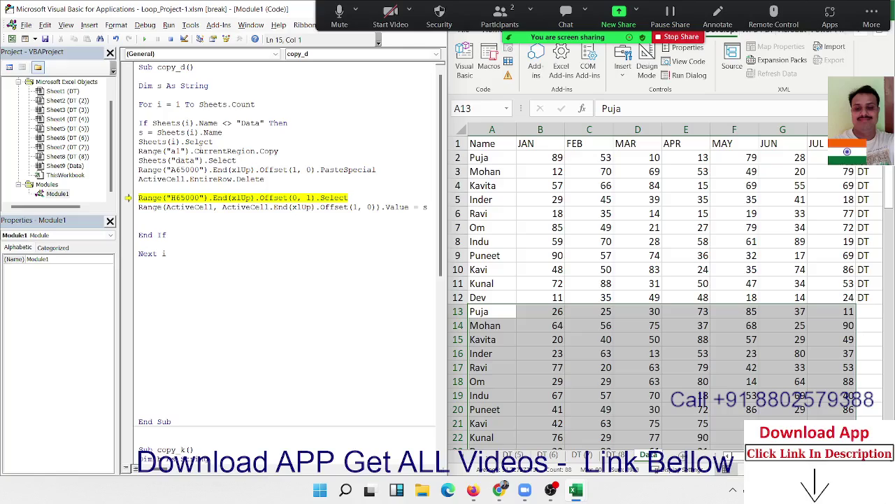
{"action": "key", "text": "F8"}
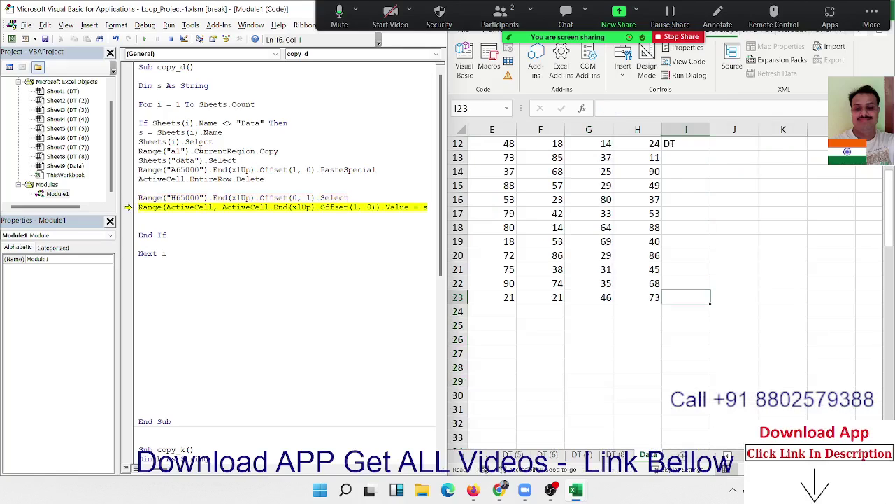
{"action": "key", "text": "F8"}
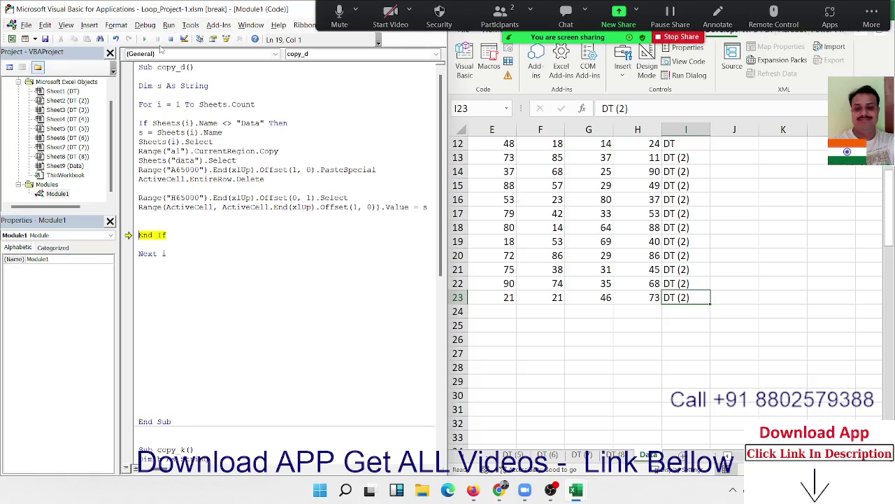
Run the paused macro to completion, then delete the H65000 last-row lookup from the code.
{"action": "left_click", "coordinate": [147, 40]}
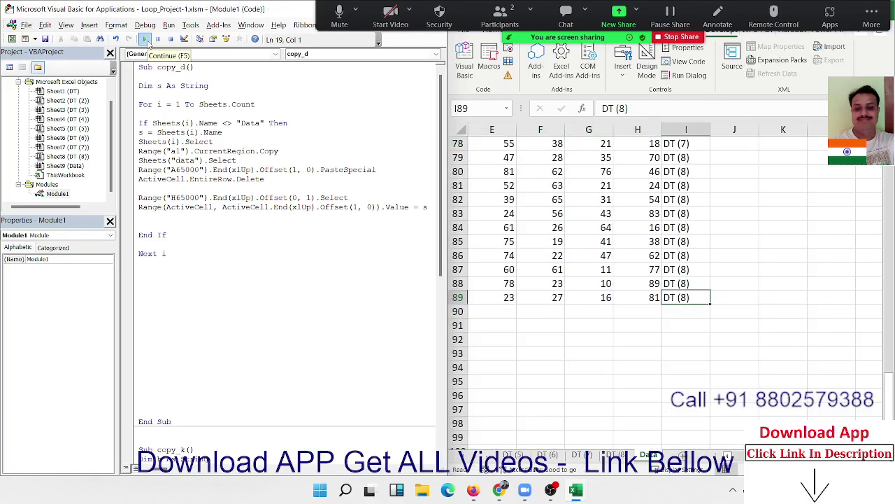
{"action": "left_click", "coordinate": [145, 39]}
{"action": "left_click", "coordinate": [142, 198]}
{"action": "left_click_drag", "start_coordinate": [142, 197], "coordinate": [247, 198]}
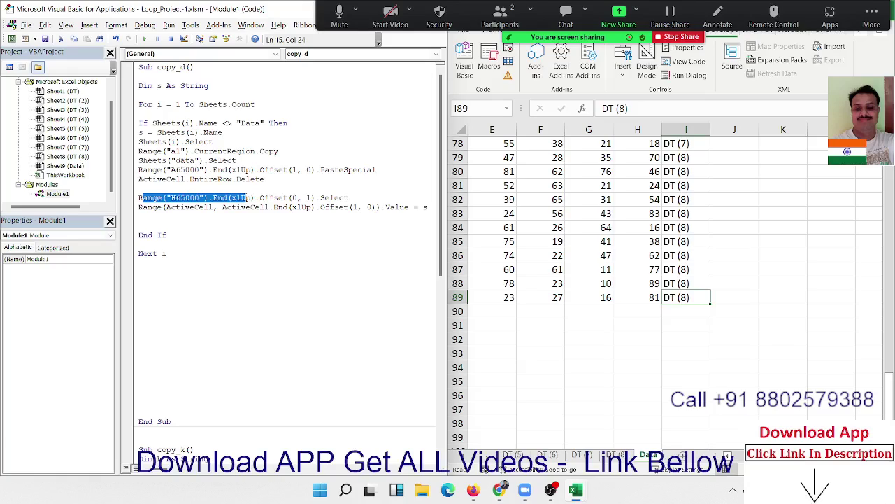
{"action": "left_click", "coordinate": [322, 223]}
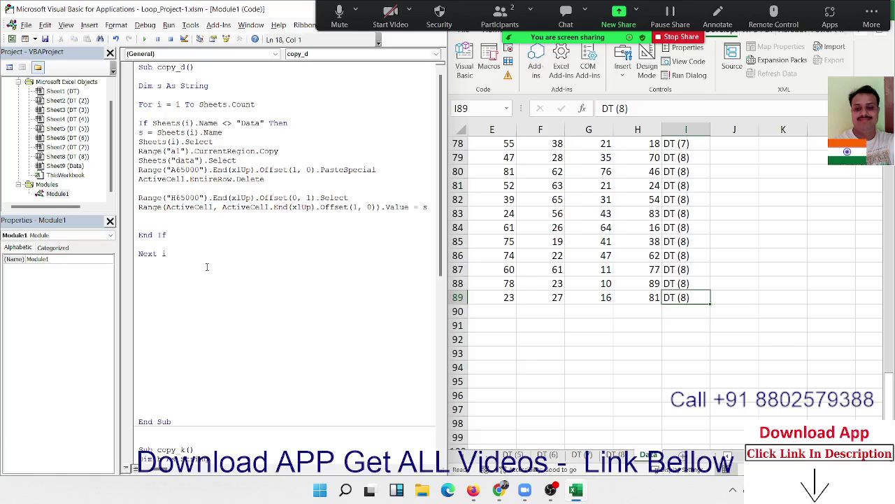
Delete the blank lines between Next i and End Sub.
{"action": "left_click", "coordinate": [166, 273]}
{"action": "key", "text": "Delete"}
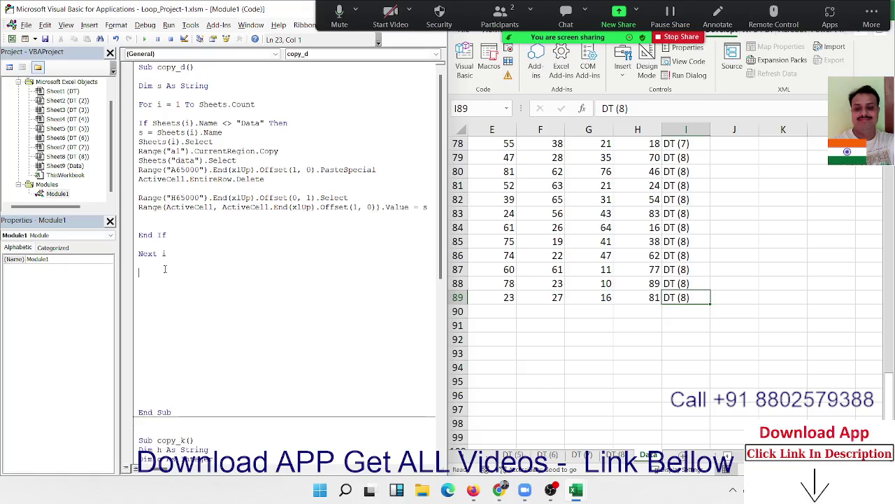
{"action": "key", "text": "Delete"}
{"action": "key", "text": "Delete"}
{"action": "key", "text": "Delete"}
{"action": "key", "text": "Delete"}
{"action": "key", "text": "Delete"}
{"action": "key", "text": "Delete"}
{"action": "key", "text": "Delete"}
{"action": "key", "text": "Delete"}
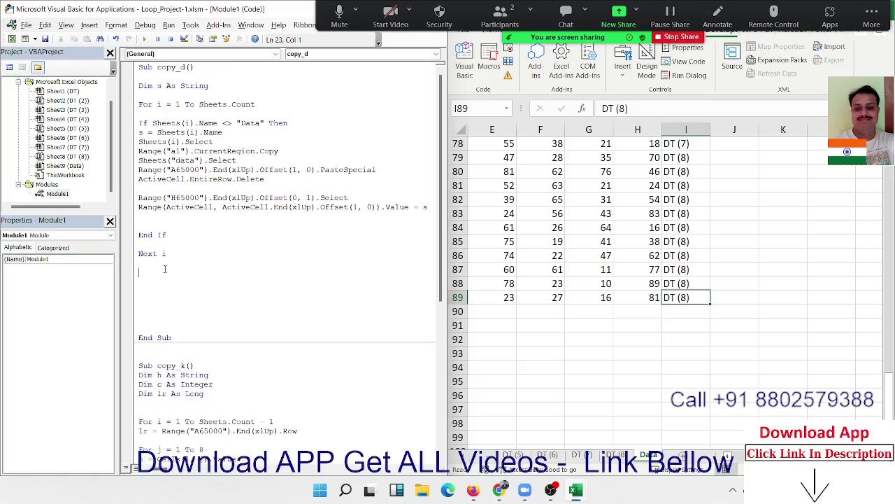
{"action": "key", "text": "Delete"}
{"action": "key", "text": "Delete"}
{"action": "key", "text": "Delete"}
{"action": "key", "text": "Delete"}
{"action": "key", "text": "Delete"}
{"action": "key", "text": "Delete"}
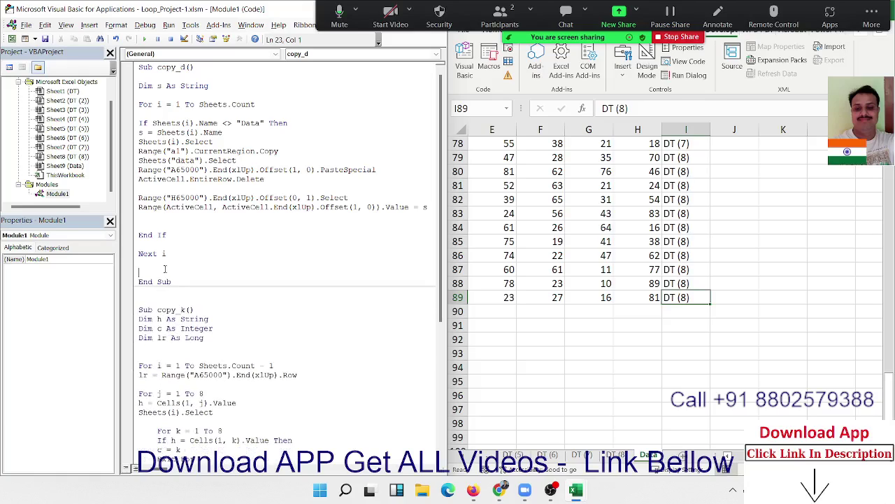
{"action": "key", "text": "Delete"}
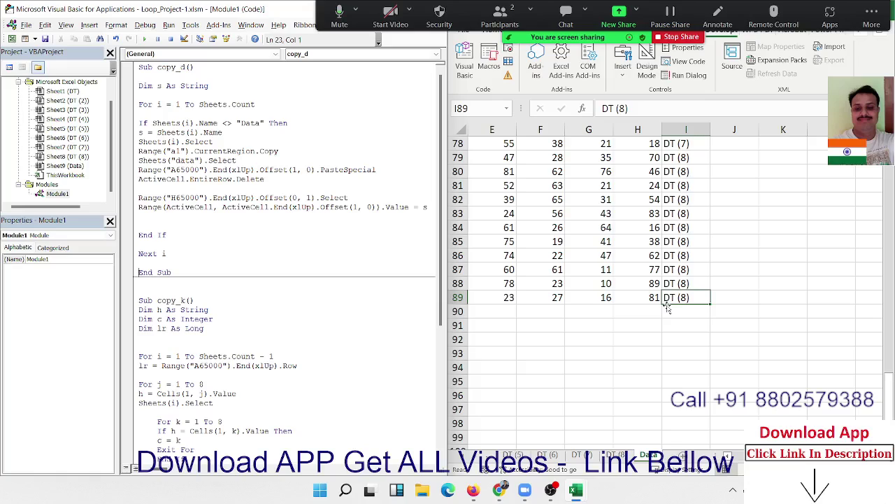
Select and clear the consolidated data block on the Data sheet.
{"action": "left_click", "coordinate": [675, 299]}
{"action": "key", "text": "ctrl+shift+Home"}
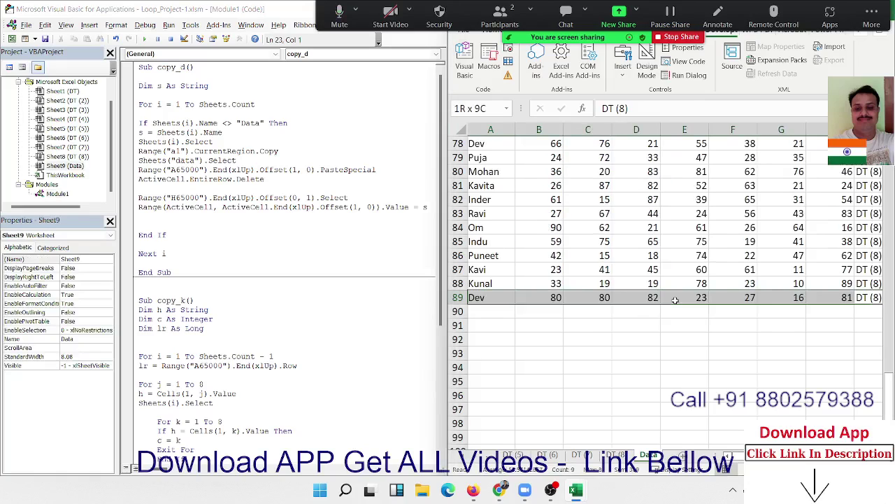
{"action": "key", "text": "ctrl+BackSpace"}
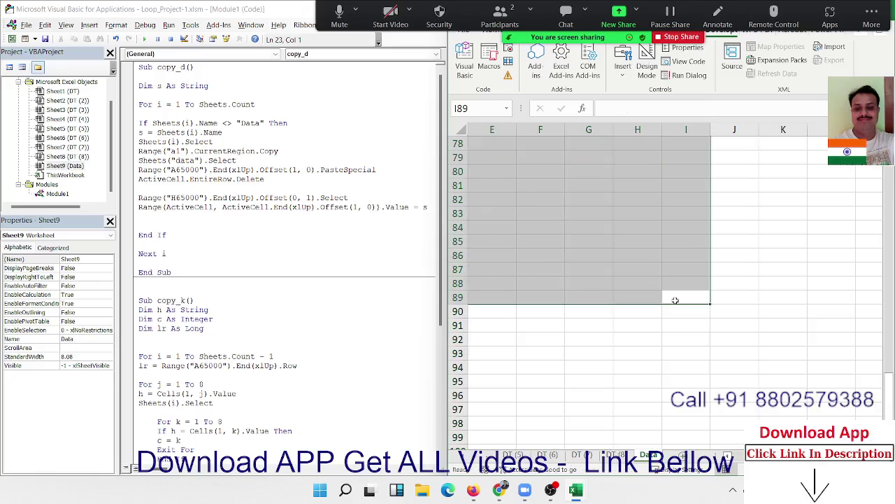
Return to the top of the Data sheet and switch to the DT (5) sheet.
{"action": "key", "text": "ctrl+Home"}
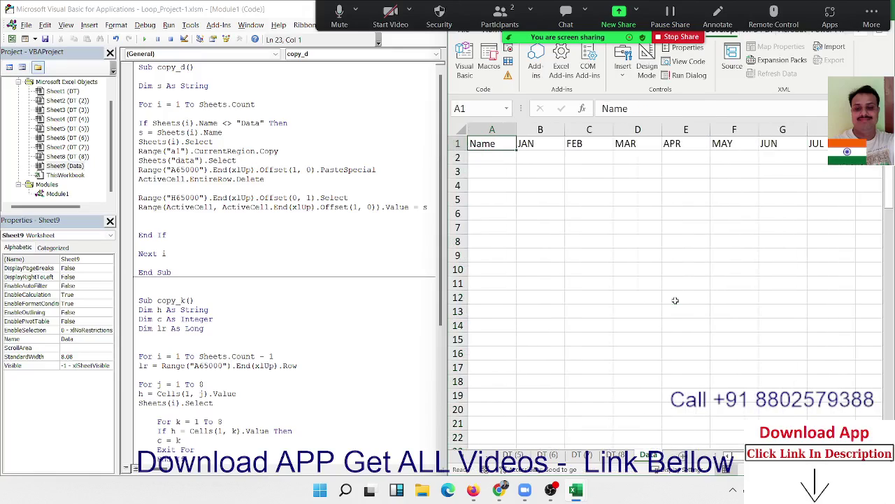
{"action": "key", "text": "F5"}
{"action": "left_click", "coordinate": [548, 455]}
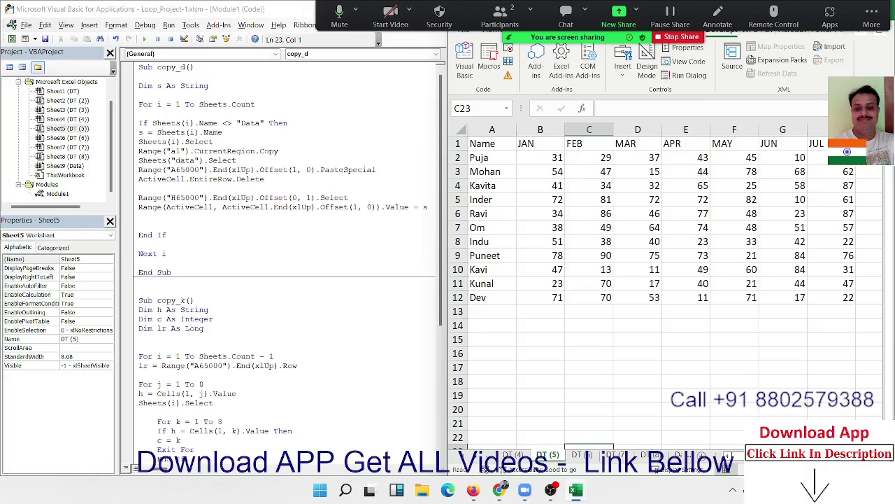
Connect the Wi-Fi to BSNL-FTTH5g and return to the DT (5) sheet in Excel.
{"action": "left_click", "coordinate": [756, 489]}
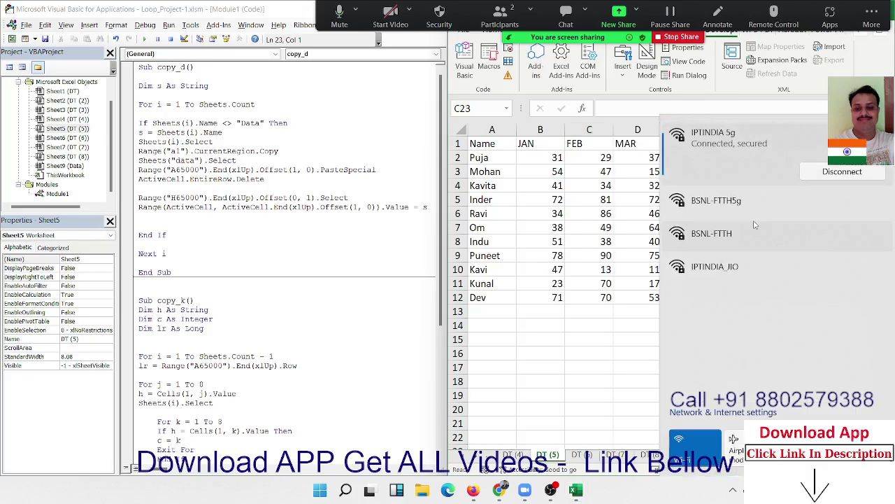
{"action": "left_click", "coordinate": [769, 209]}
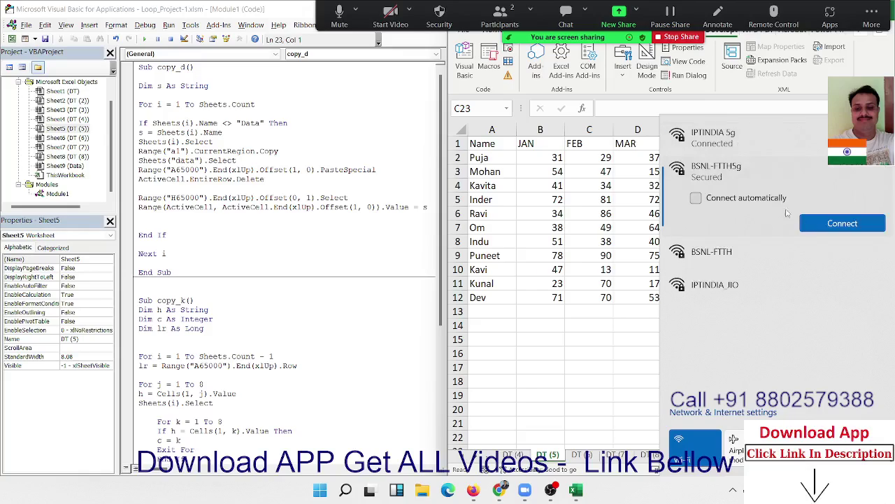
{"action": "left_click", "coordinate": [815, 224]}
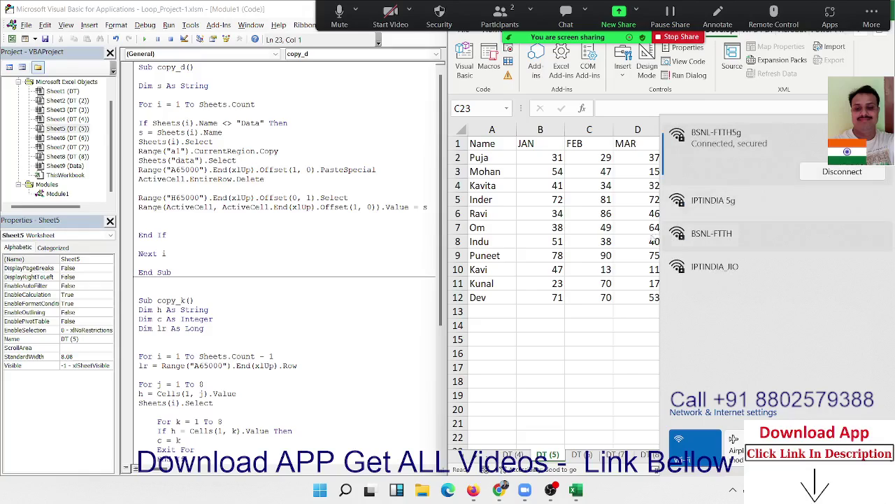
{"action": "left_click", "coordinate": [562, 270]}
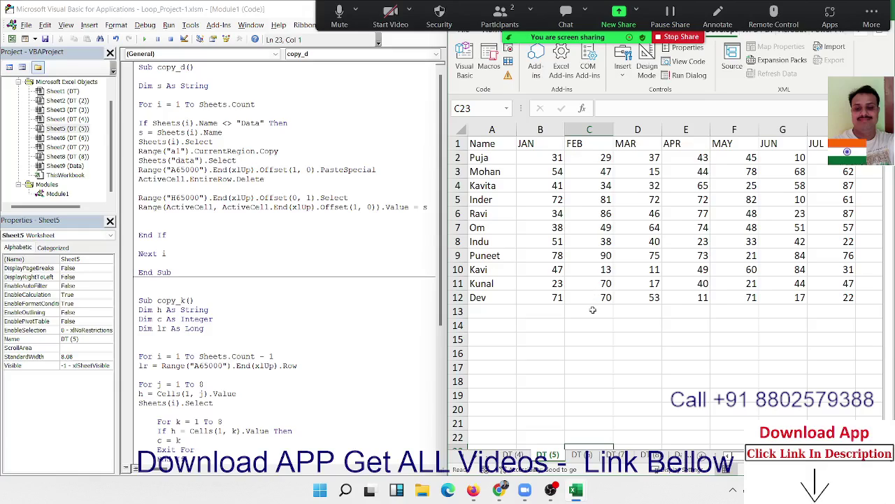
{"action": "left_click", "coordinate": [600, 302]}
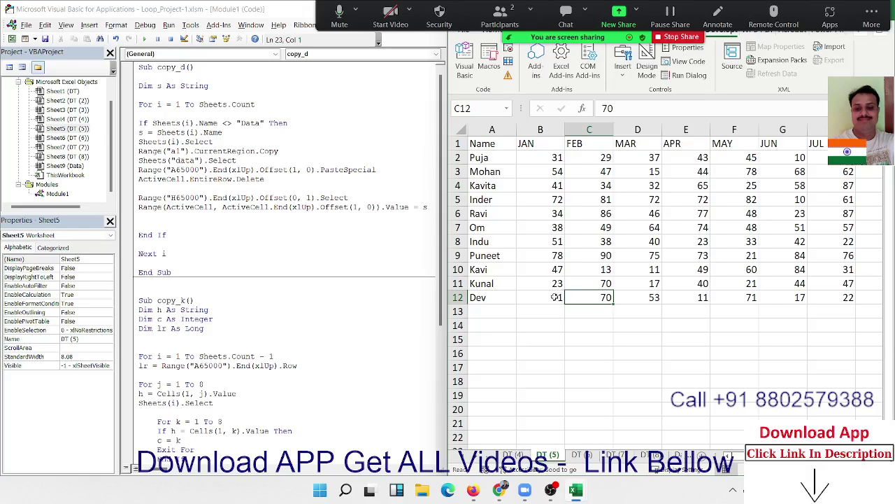
{"action": "key", "text": "ctrl+Up"}
{"action": "key", "text": "Right"}
{"action": "key", "text": "Right"}
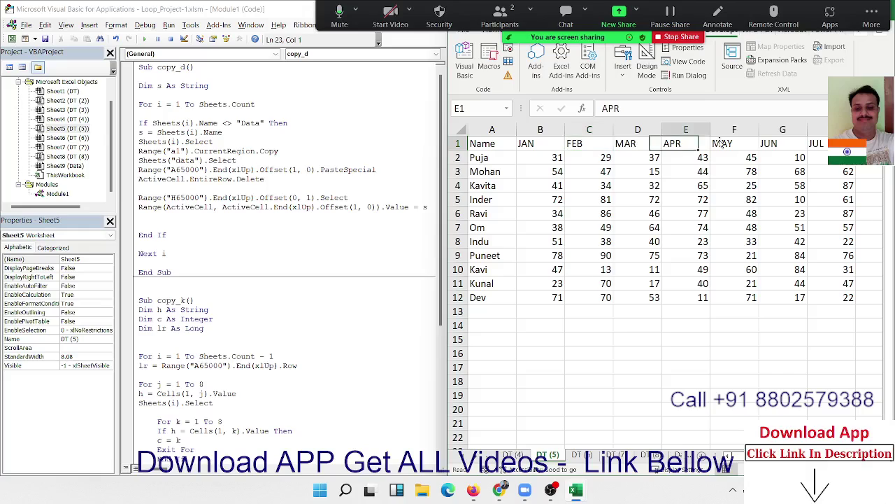
{"action": "left_click", "coordinate": [733, 130]}
{"action": "scroll", "coordinate": [279, 280], "scroll_direction": "down", "scroll_amount": 1}
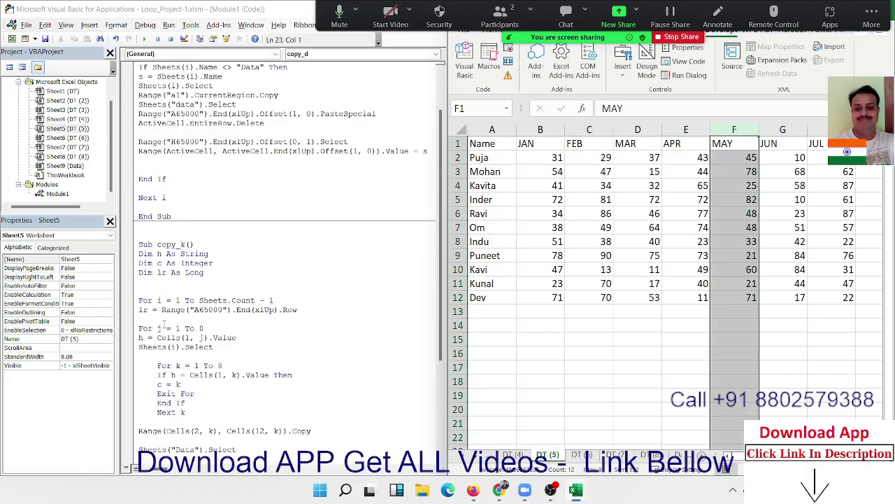
{"action": "scroll", "coordinate": [210, 301], "scroll_direction": "down", "scroll_amount": 3}
{"action": "scroll", "coordinate": [164, 323], "scroll_direction": "down", "scroll_amount": 3}
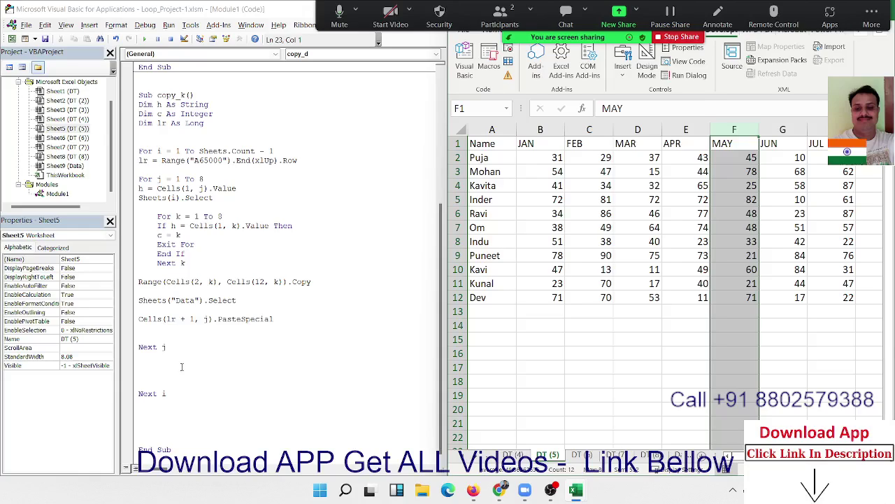
{"action": "left_click", "coordinate": [214, 325]}
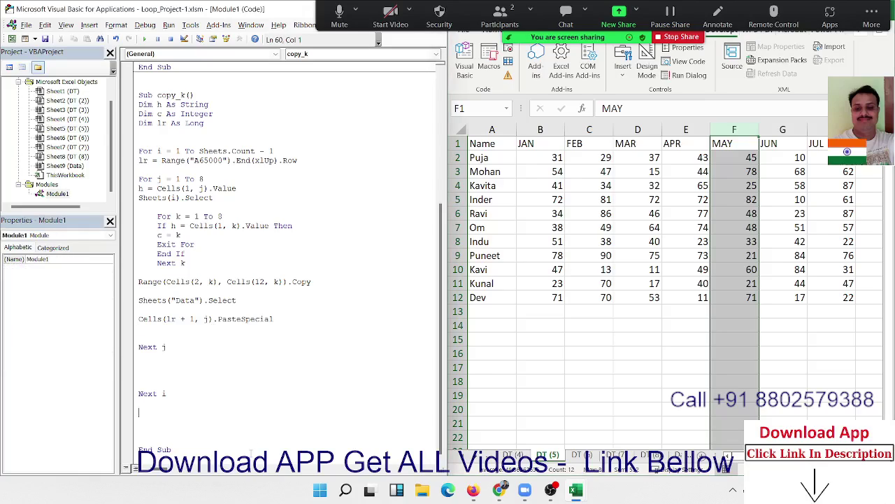
{"action": "left_click", "coordinate": [238, 361]}
{"action": "left_click", "coordinate": [826, 277]}
{"action": "left_click", "coordinate": [687, 268]}
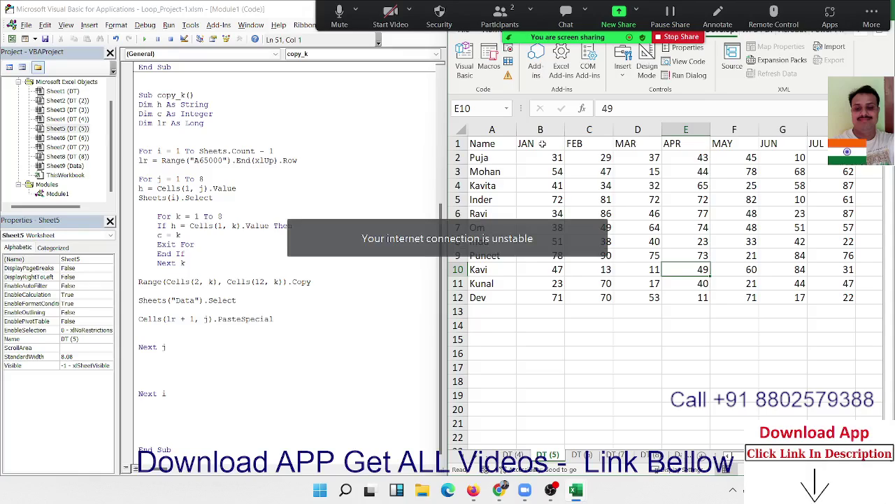
{"action": "left_click", "coordinate": [499, 18]}
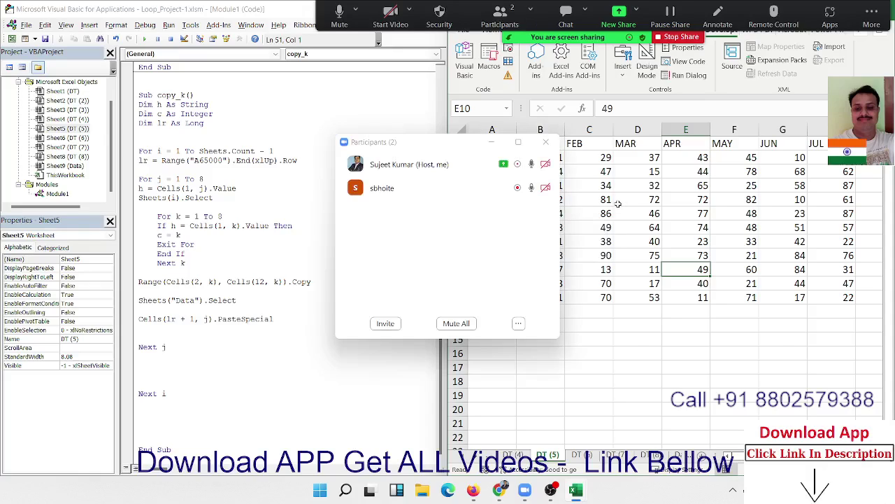
{"action": "left_click", "coordinate": [552, 147]}
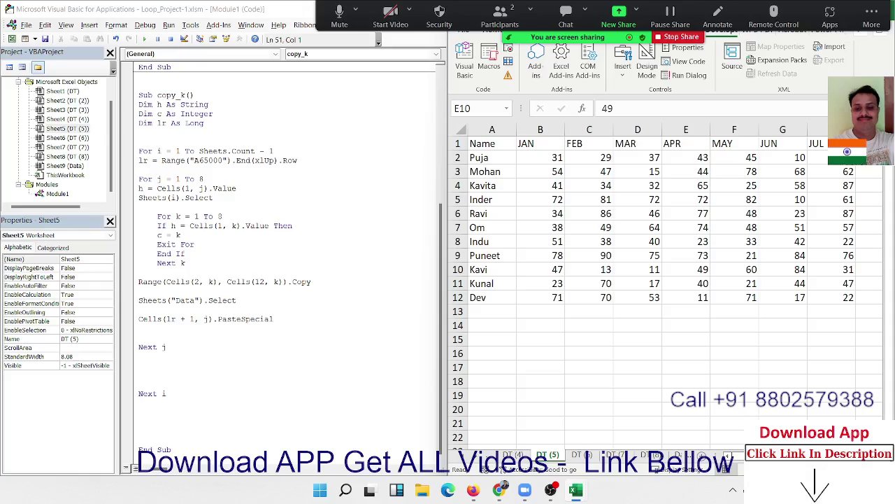
{"action": "left_click", "coordinate": [872, 15]}
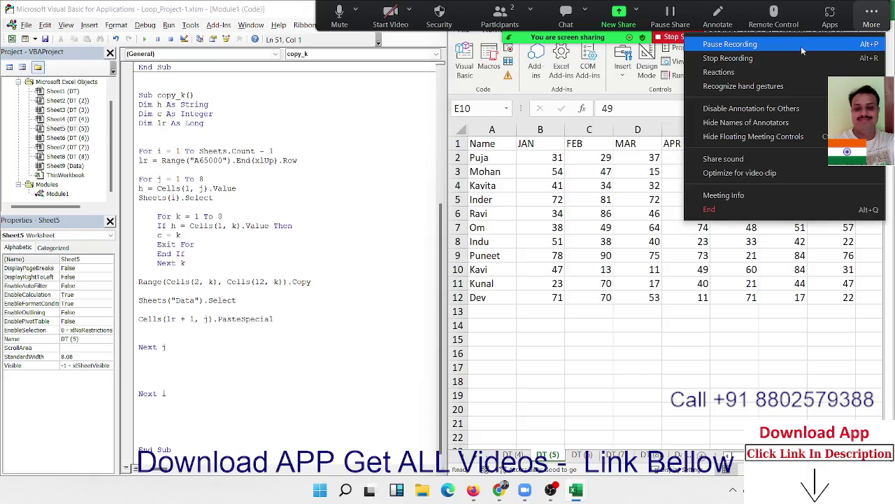
{"action": "left_click", "coordinate": [801, 46]}
{"action": "left_click", "coordinate": [431, 264]}
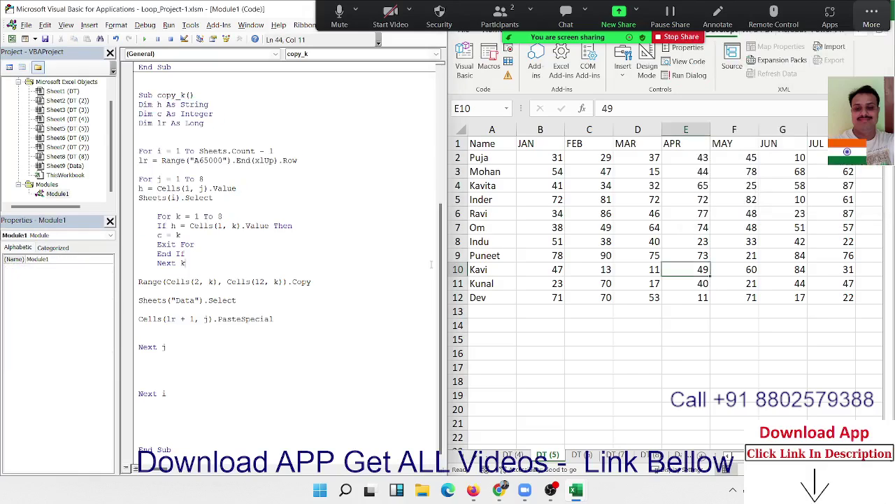